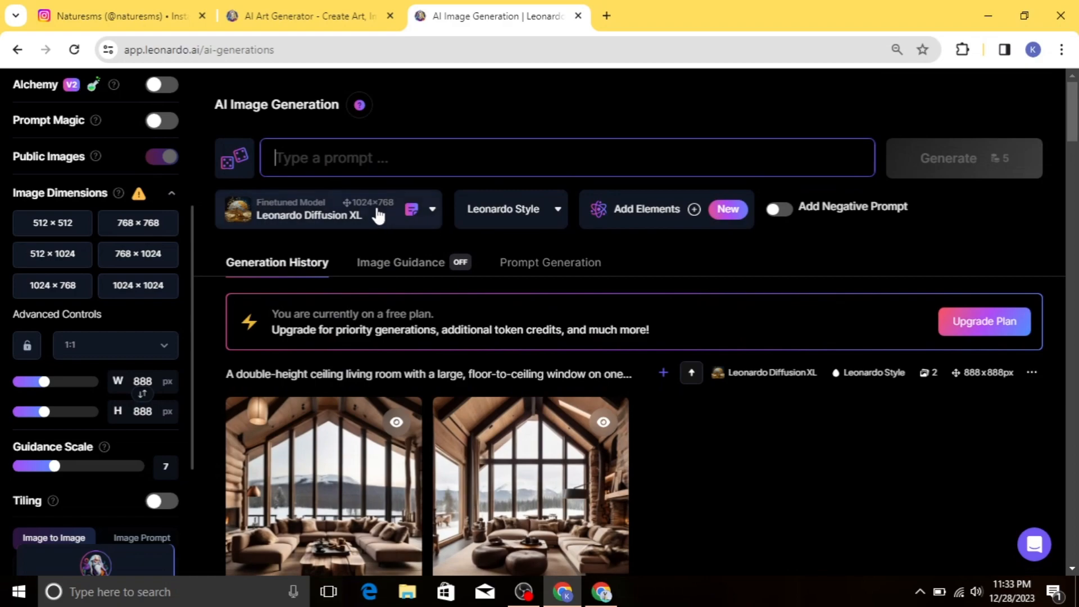
# Select the Leonardo Diffusion XL model and set the image dimensions to 9:16 portrait, 664 × 1176 px.
pyautogui.click(378, 216)
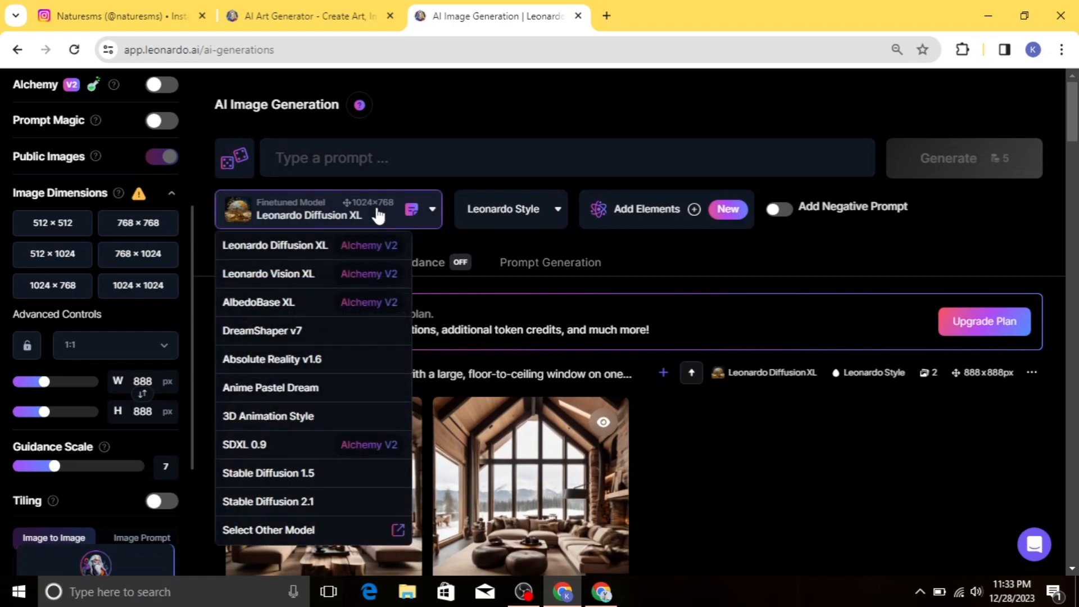
pyautogui.click(308, 246)
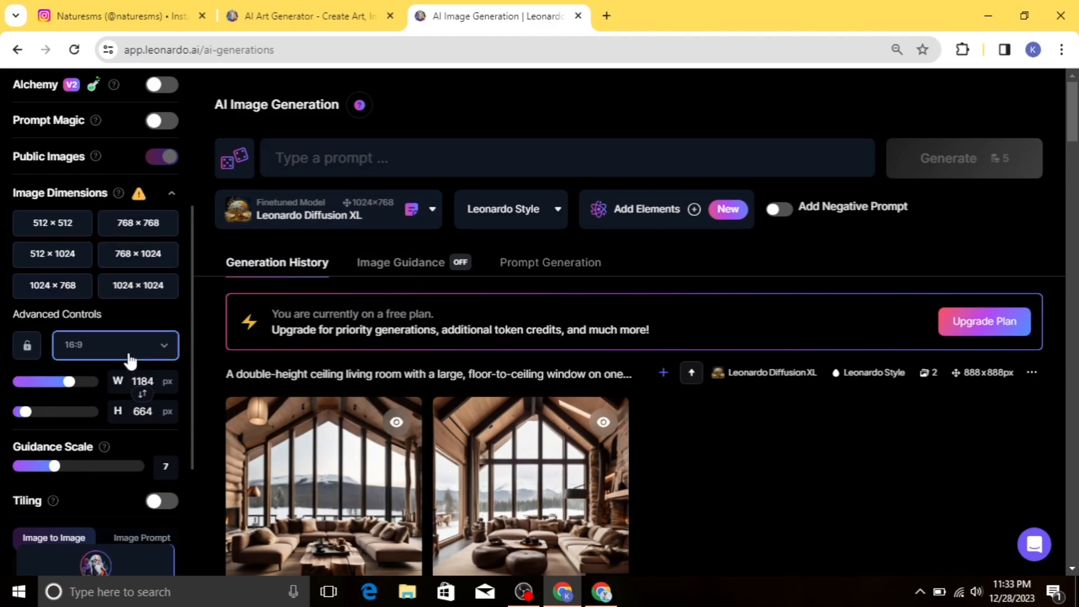
pyautogui.click(128, 345)
pyautogui.click(64, 453)
pyautogui.click(142, 393)
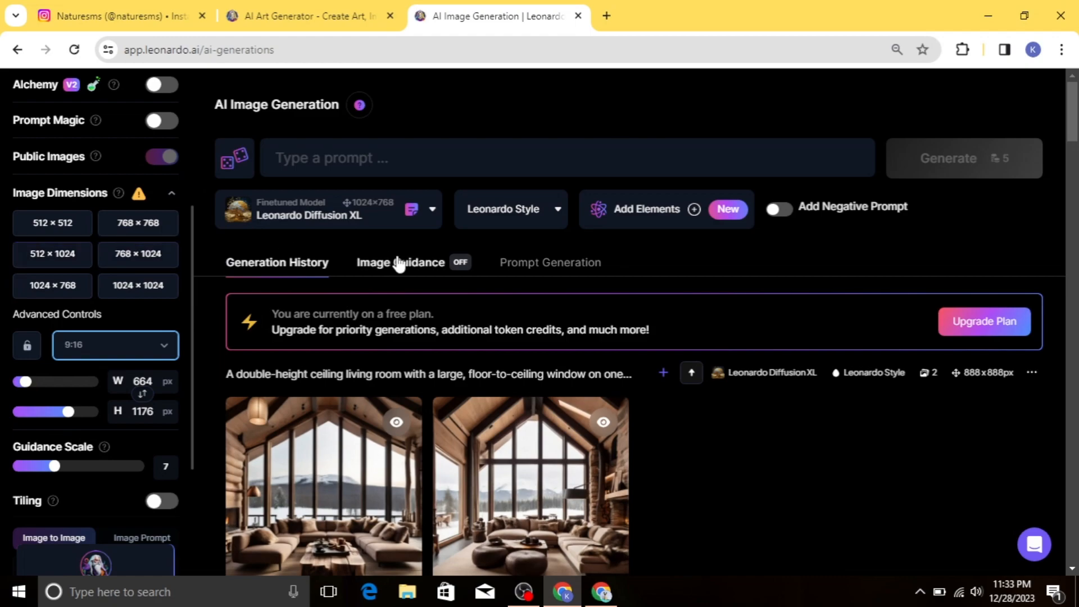
# Generate two images from a prompt describing a double-height log-cabin living room with floor-to-ceiling windows and a dark snow-covered landscape outside.
pyautogui.scroll(-3, 399, 265)
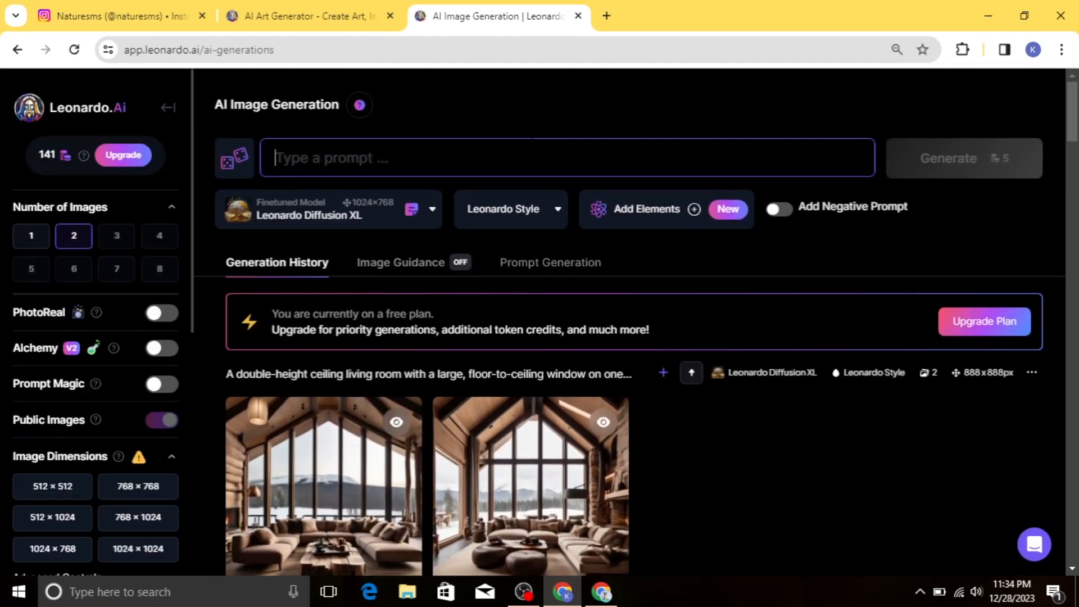
pyautogui.write("A double-height ceiling living room with a large, floor-to-ceiling window on one side log cabin. Outside is a dark snow-covered landscape. The living area is furnished with plush, contemporary sofas and chairs in neutral tones, grouped around a low, central coffee table. The room's color palette is composed of dark brown and warm tones, with the soft lighting from various lamps adding a cozy ambiance")
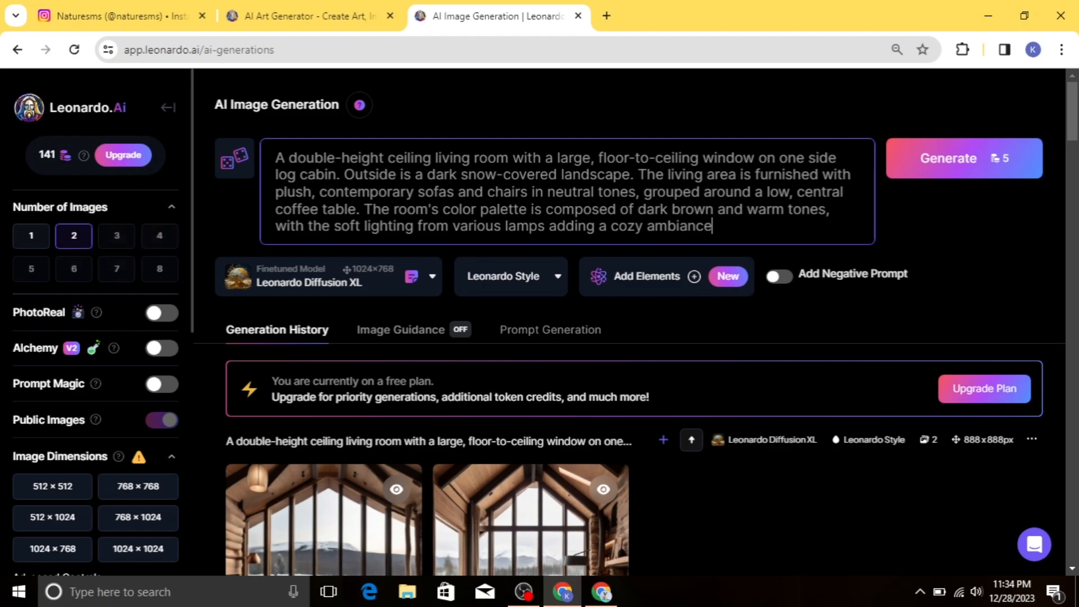
pyautogui.click(948, 154)
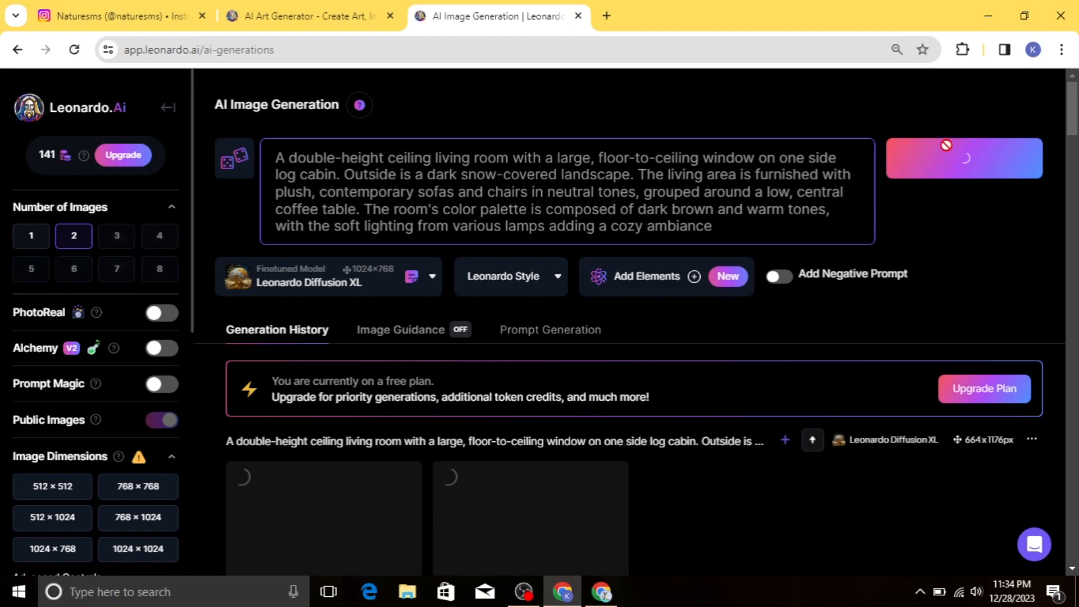
pyautogui.scroll(-2, 686, 330)
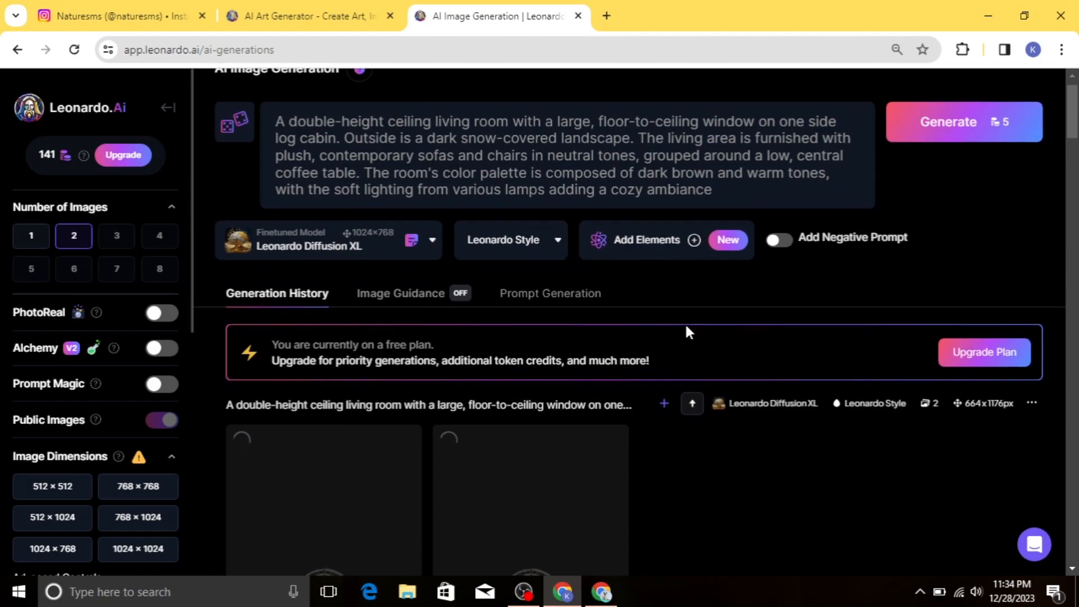
pyautogui.scroll(-3, 686, 330)
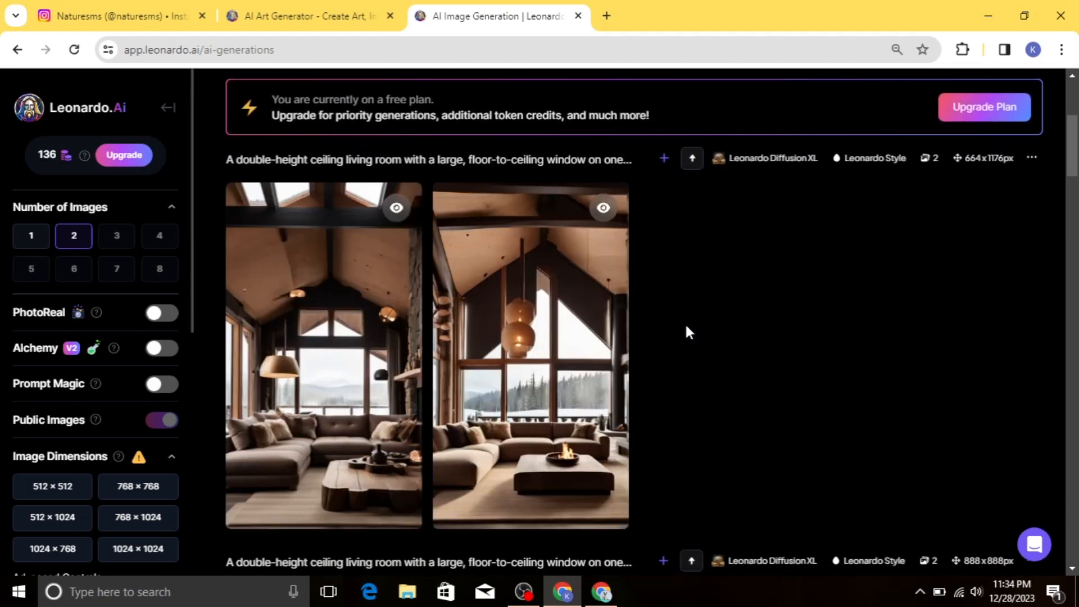
# Upscale the second generated living room image, the one with the central fire bowl, using the Alchemy Refiner.
pyautogui.moveTo(585, 342)
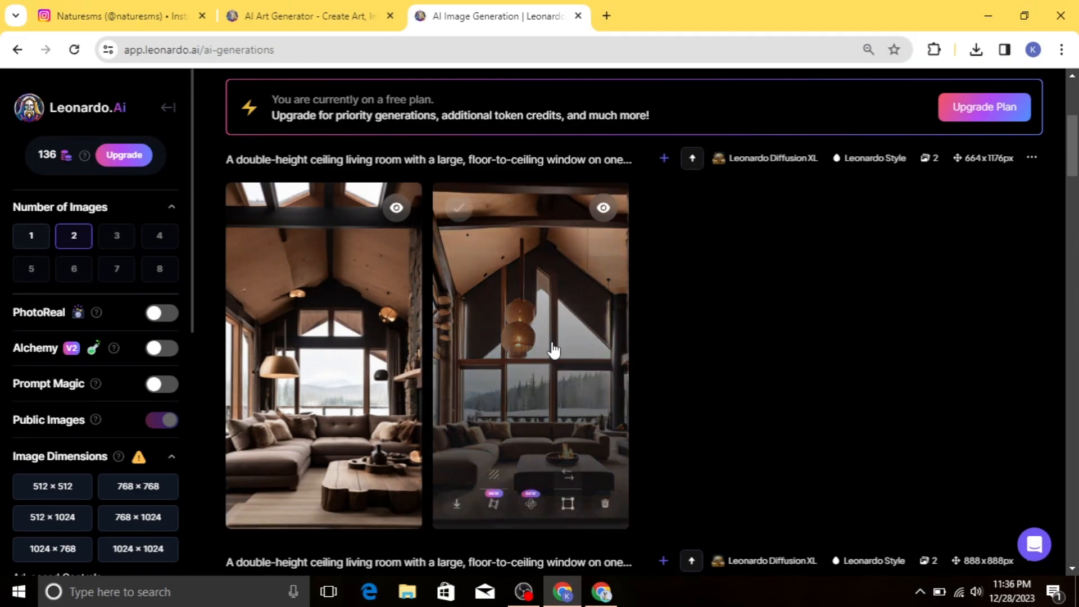
pyautogui.click(531, 503)
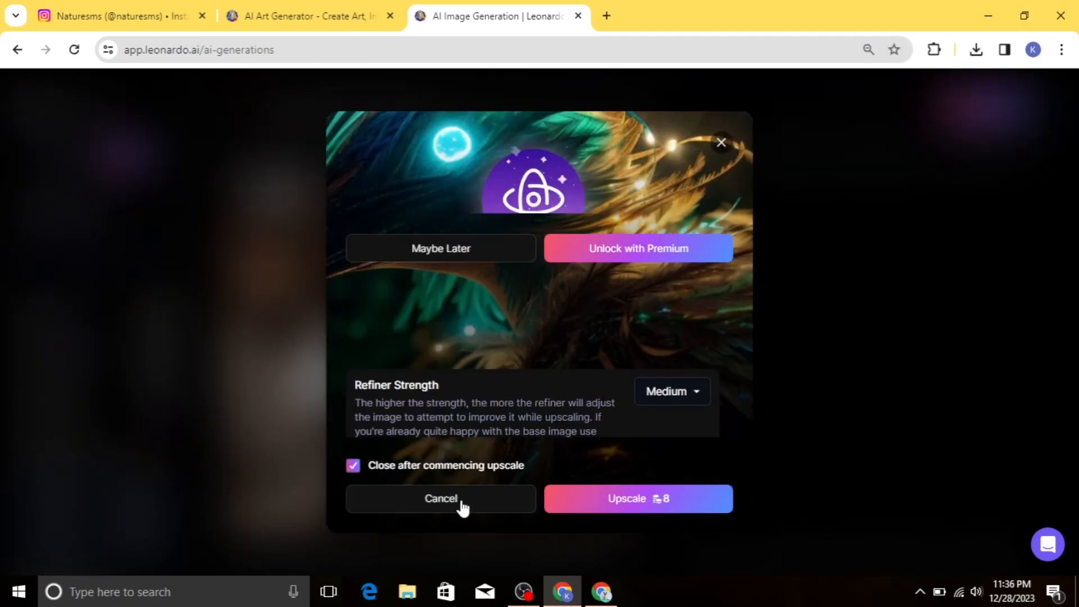
pyautogui.click(618, 499)
pyautogui.click(612, 528)
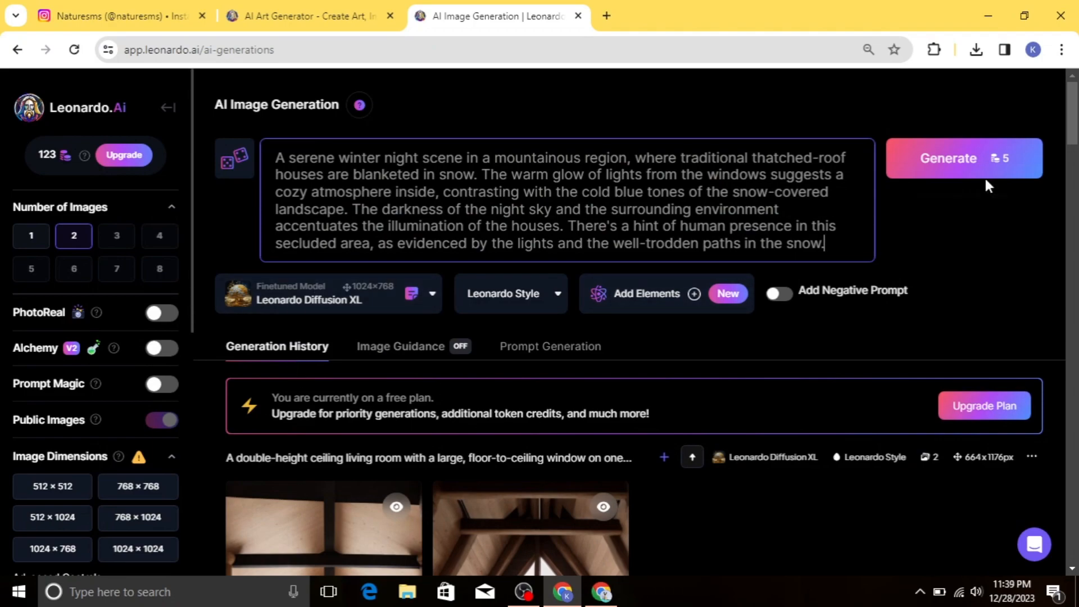
# Generate two images from the prompt describing a serene winter night with snow-blanketed thatched-roof houses in a mountainous region.
pyautogui.click(978, 163)
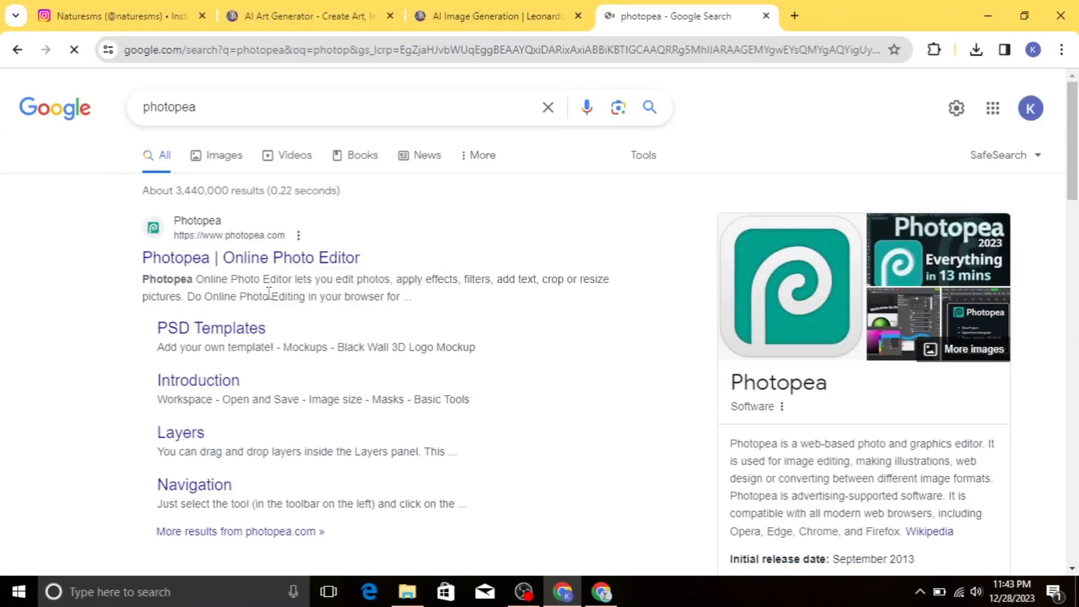
# Switch to the Photopea website and open the refined living room image from the computer.
pyautogui.click(265, 265)
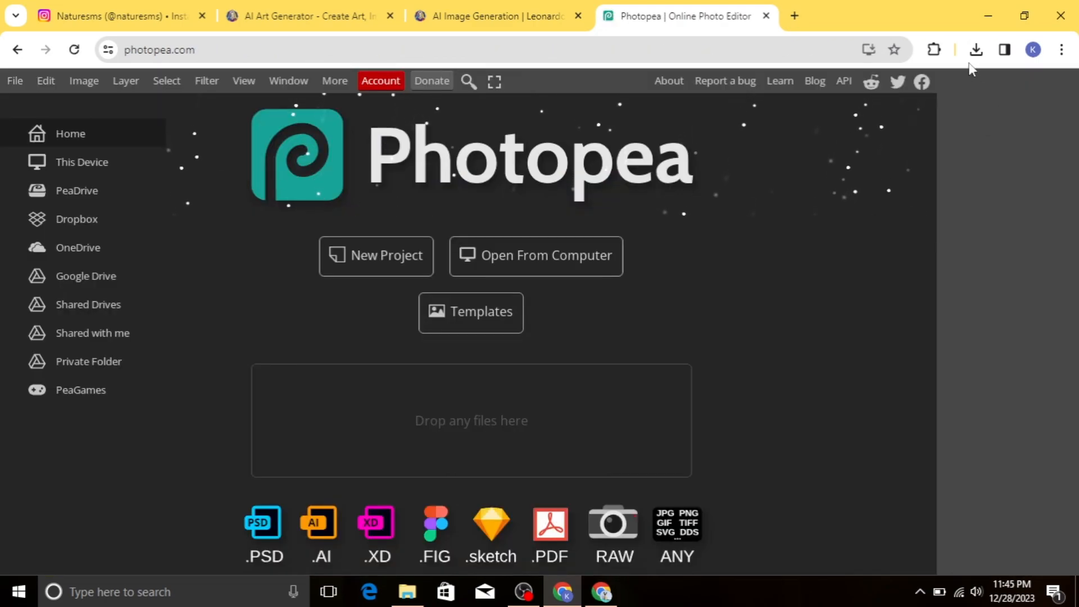
pyautogui.click(477, 264)
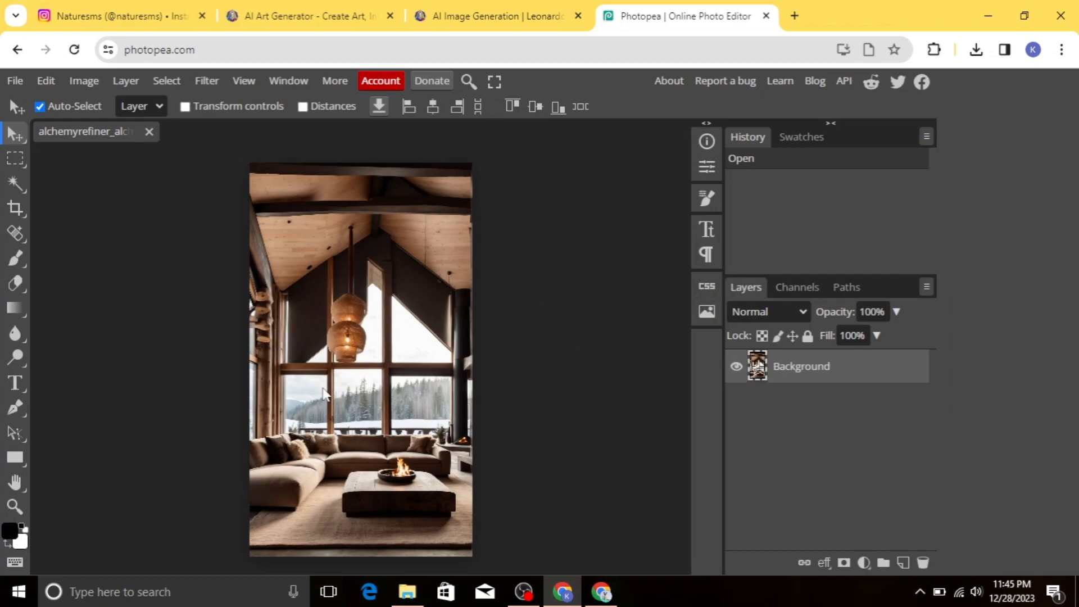
# Outline the upper-right triangular window pane with the Polygonal Lasso Select tool and delete its contents.
pyautogui.click(13, 162)
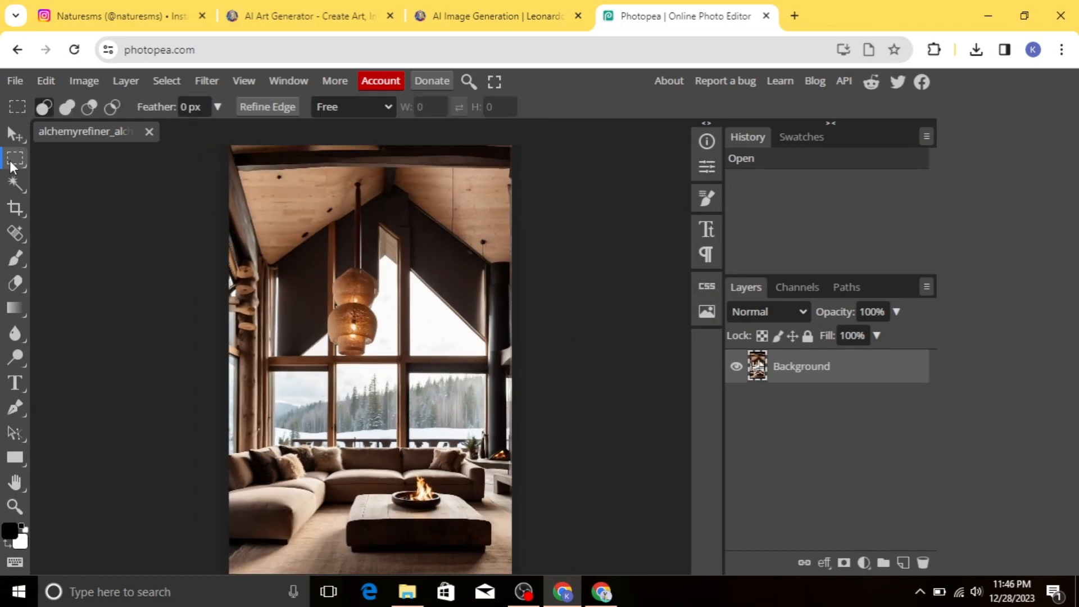
pyautogui.rightClick(10, 162)
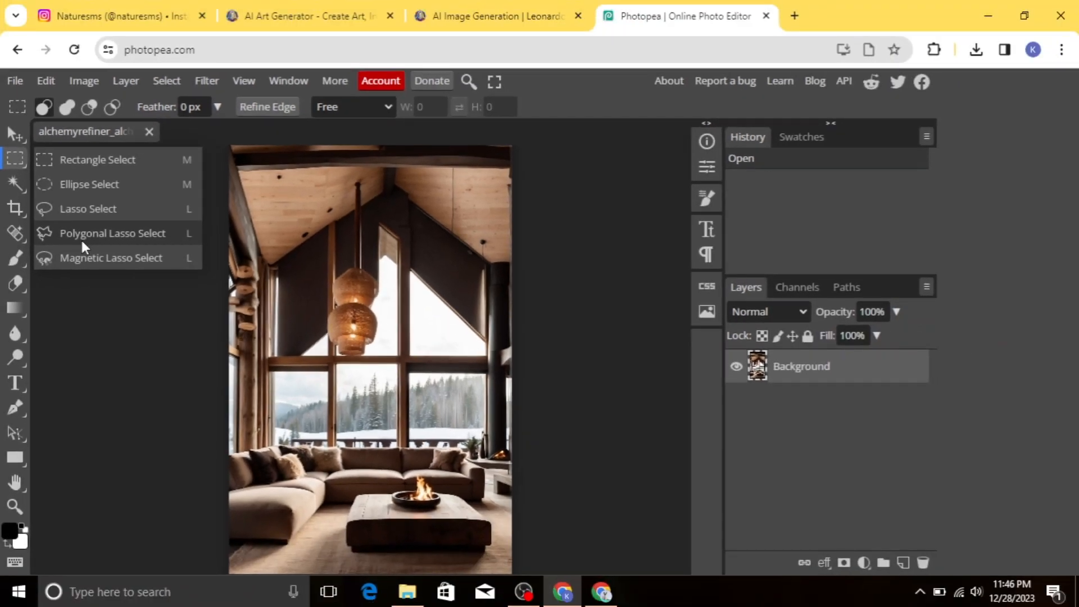
pyautogui.click(82, 241)
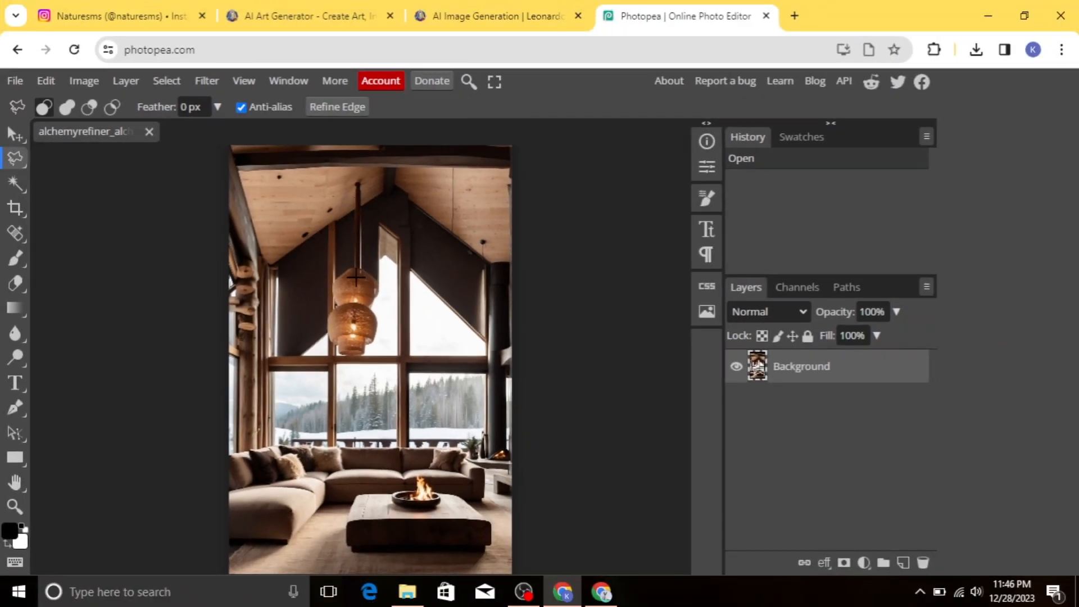
pyautogui.scroll(3, 421, 289)
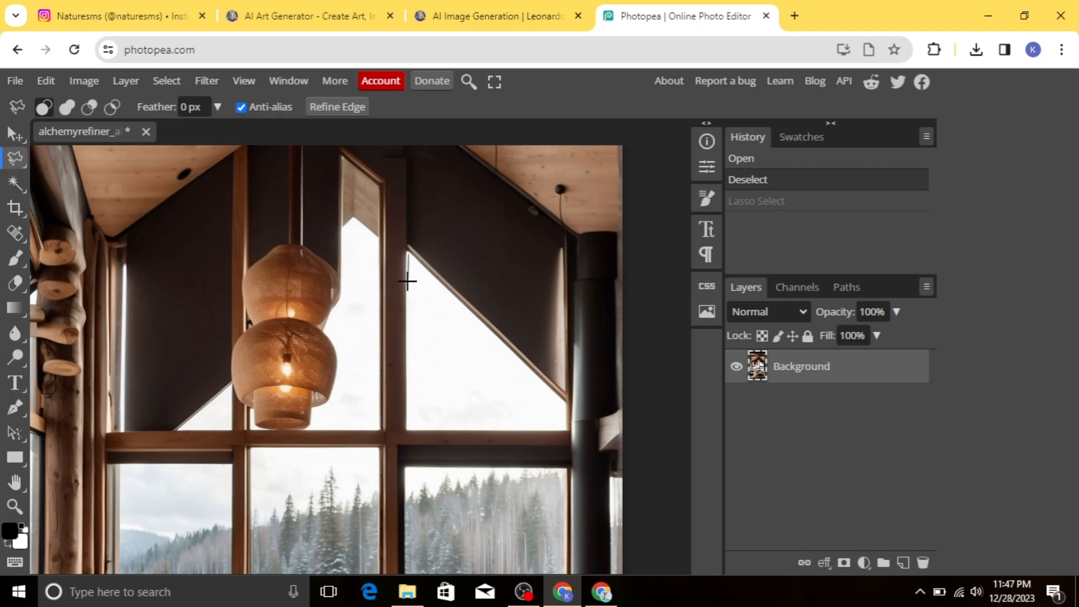
pyautogui.click(409, 427)
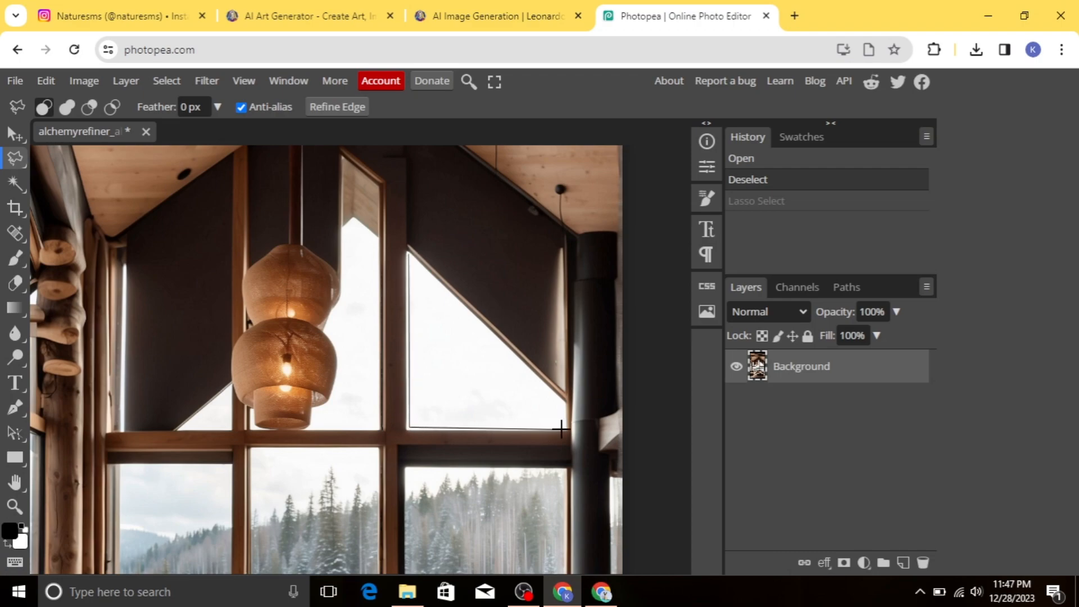
pyautogui.click(565, 403)
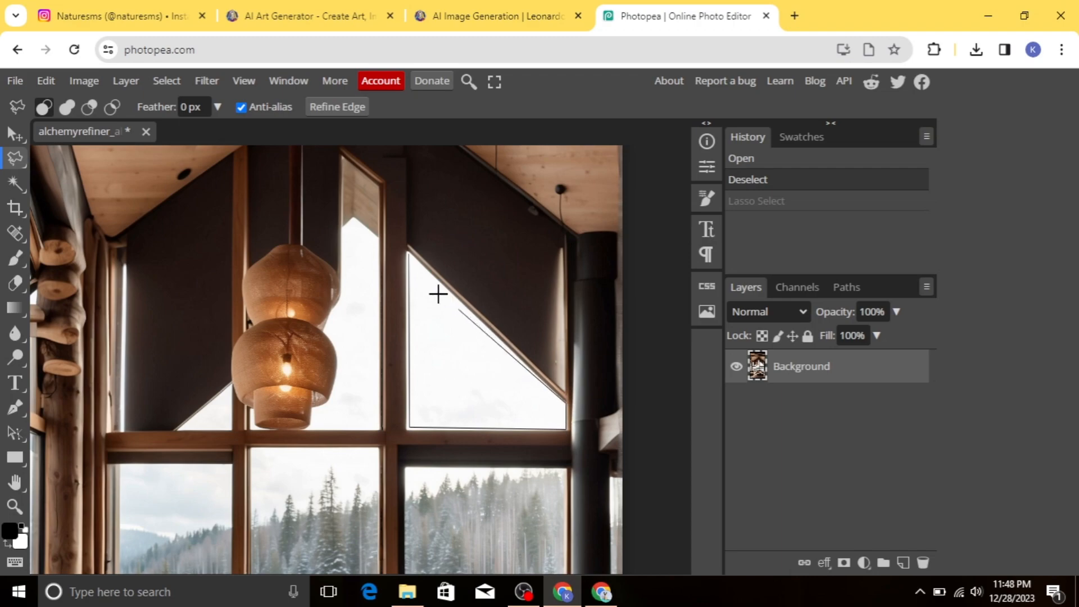
pyautogui.click(409, 254)
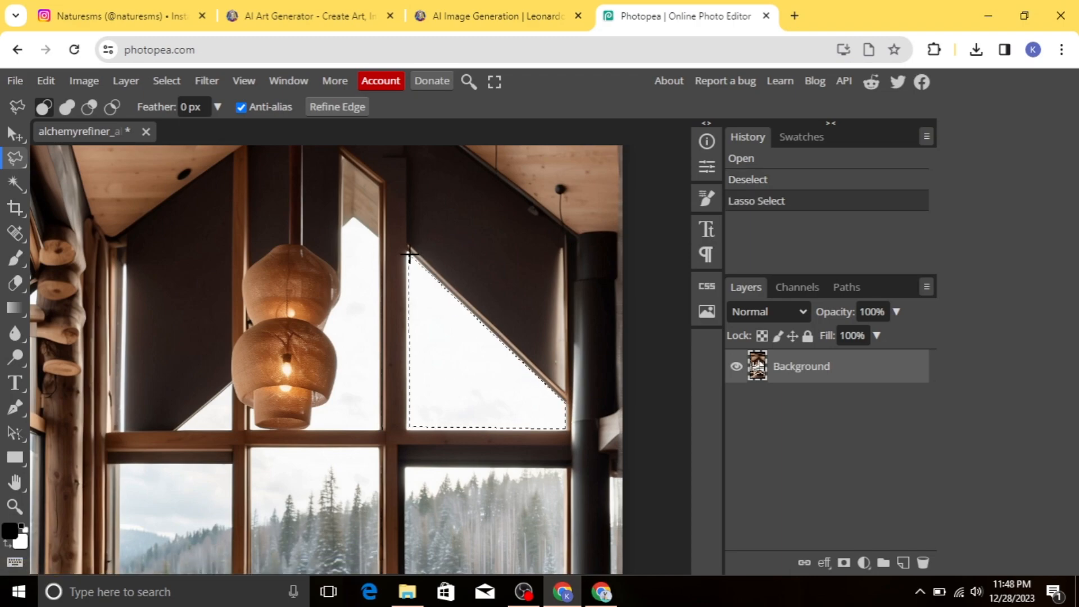
pyautogui.press('Delete')
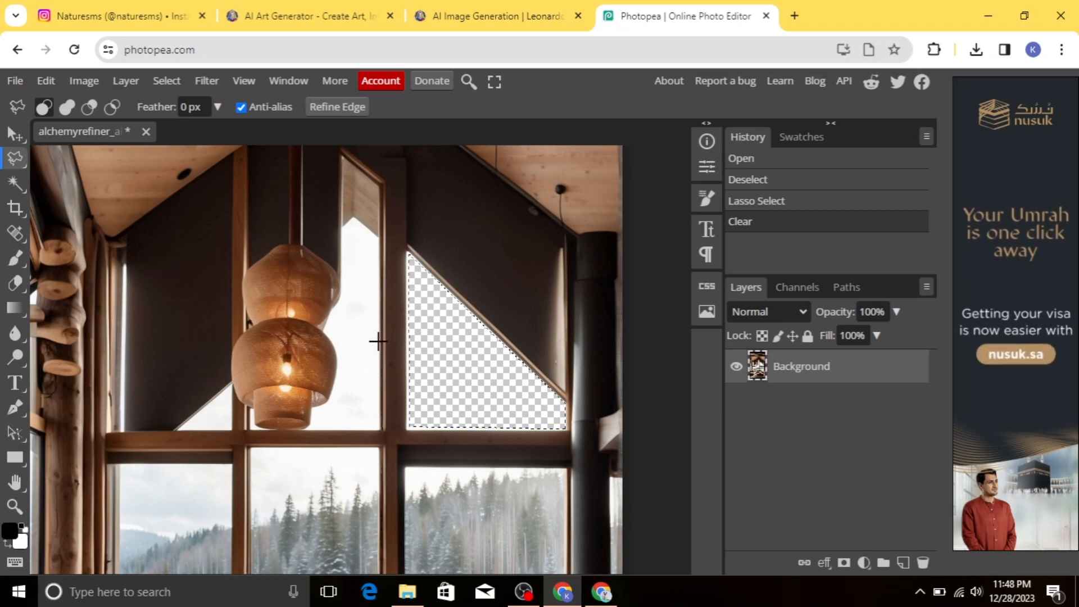
# Outline the bright glass of the upper middle window, following the pendant lamp's edge, and delete it.
pyautogui.click(342, 230)
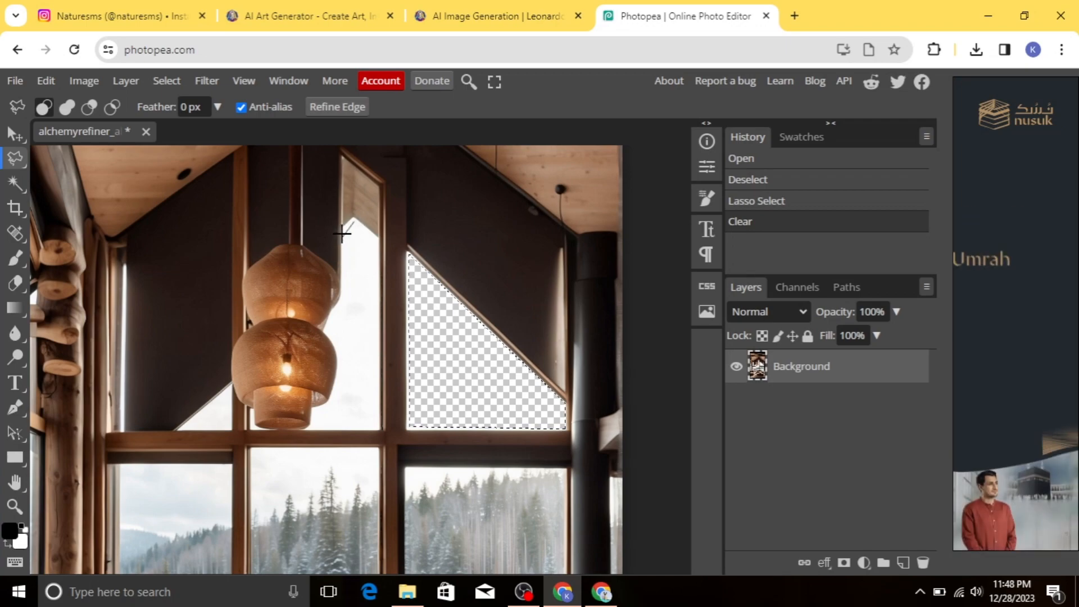
pyautogui.click(341, 297)
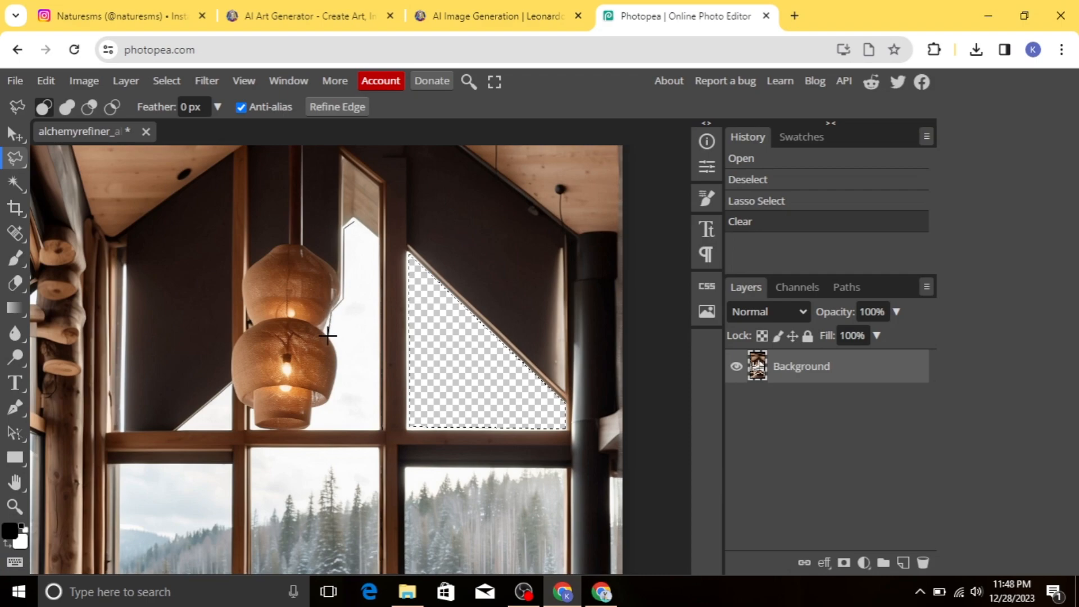
pyautogui.click(329, 337)
pyautogui.click(379, 430)
pyautogui.click(376, 237)
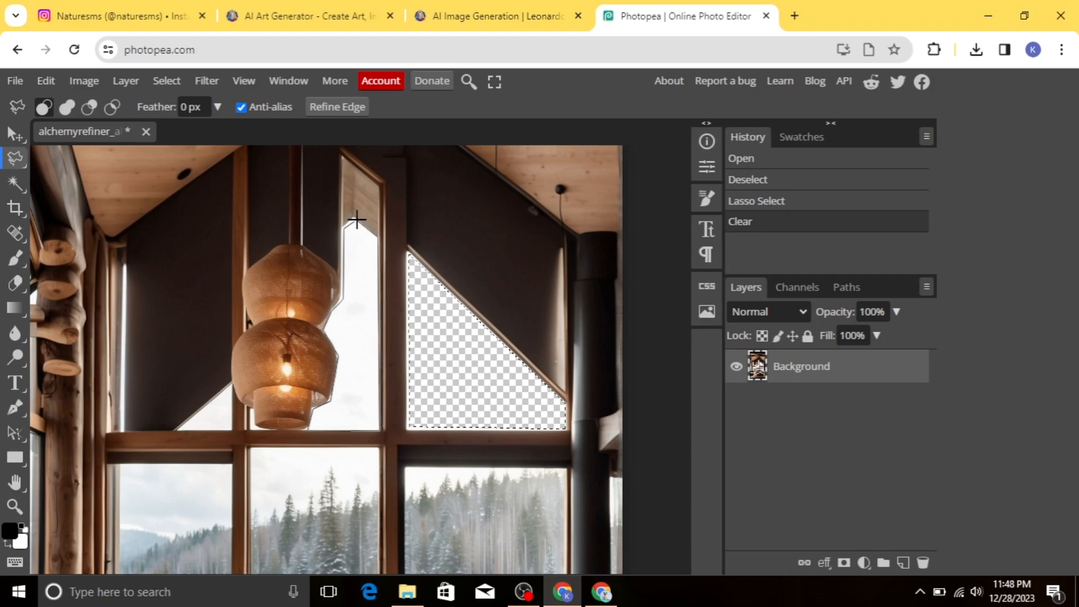
pyautogui.click(356, 220)
pyautogui.press('Delete')
# Outline the small triangular glass area of the upper-left window beside the lamp and delete it.
pyautogui.scroll(3, 246, 424)
pyautogui.click(154, 431)
pyautogui.click(224, 430)
pyautogui.click(225, 377)
pyautogui.press('Delete')
# Outline the lower-left window pane above the sofa and delete its contents.
pyautogui.scroll(-4, 224, 378)
pyautogui.click(222, 209)
pyautogui.click(74, 209)
pyautogui.click(79, 407)
pyautogui.click(222, 408)
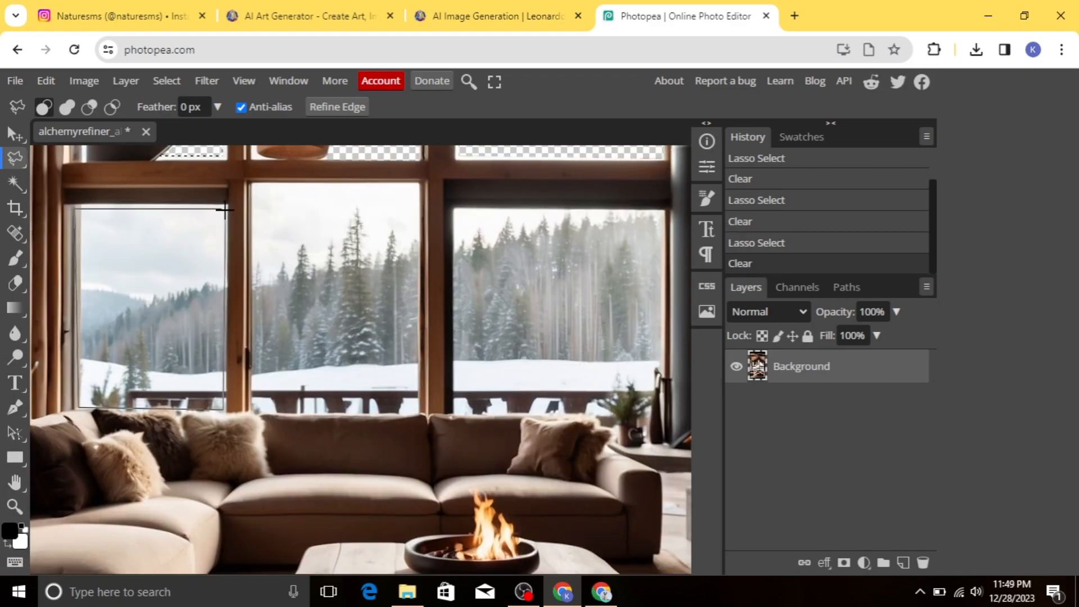
pyautogui.click(222, 209)
pyautogui.press('Delete')
# Outline the lower middle window pane above the railing and delete its contents.
pyautogui.click(252, 389)
pyautogui.click(415, 389)
pyautogui.click(416, 189)
pyautogui.click(255, 187)
pyautogui.press('Delete')
pyautogui.scroll(3, 342, 420)
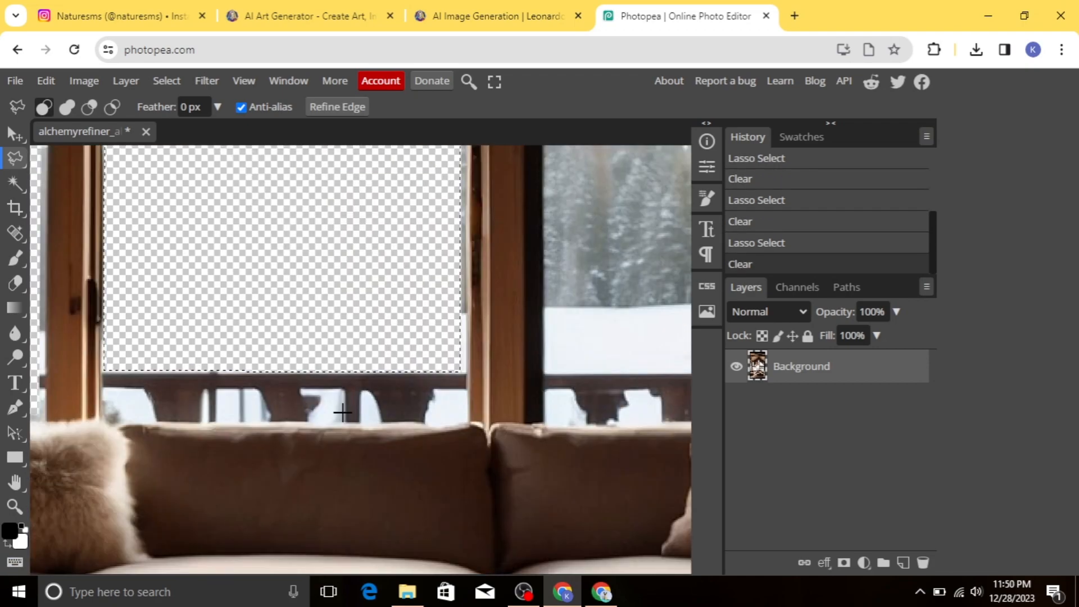
pyautogui.click(107, 392)
pyautogui.click(108, 420)
pyautogui.click(155, 420)
pyautogui.click(142, 393)
pyautogui.click(107, 392)
# Outline the second gap in the railing below the middle window, delete its contents, and clear the selection.
pyautogui.click(207, 397)
pyautogui.click(204, 420)
pyautogui.click(266, 419)
pyautogui.click(206, 396)
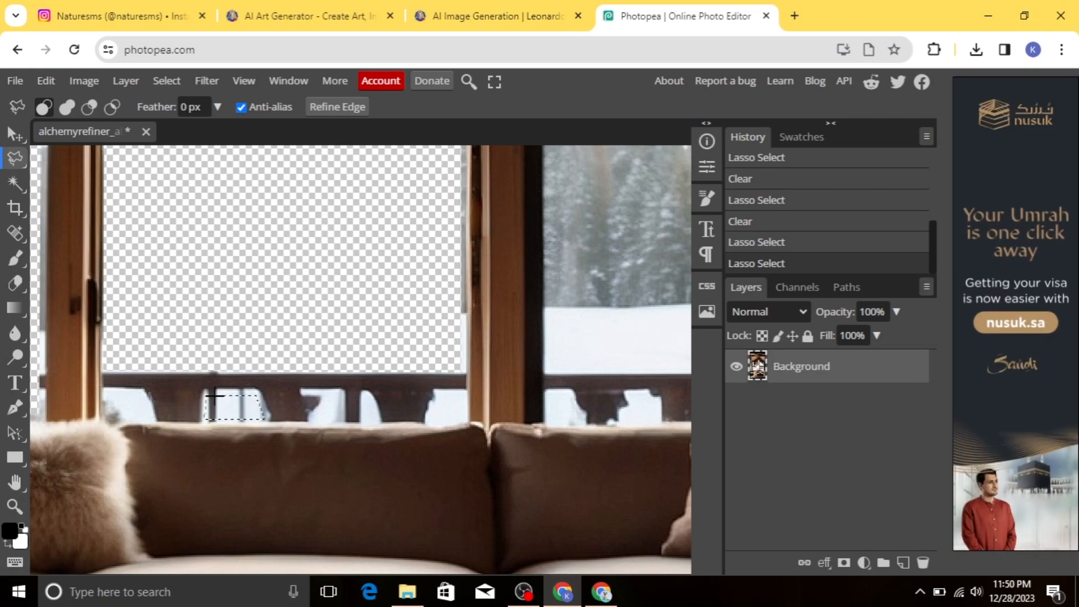
pyautogui.press('Delete')
pyautogui.hotkey('ctrl', 'd')
# Outline the leftmost gap in the railing below the middle window and delete its contents.
pyautogui.click(108, 396)
pyautogui.click(144, 395)
pyautogui.click(154, 420)
pyautogui.click(108, 420)
pyautogui.click(108, 396)
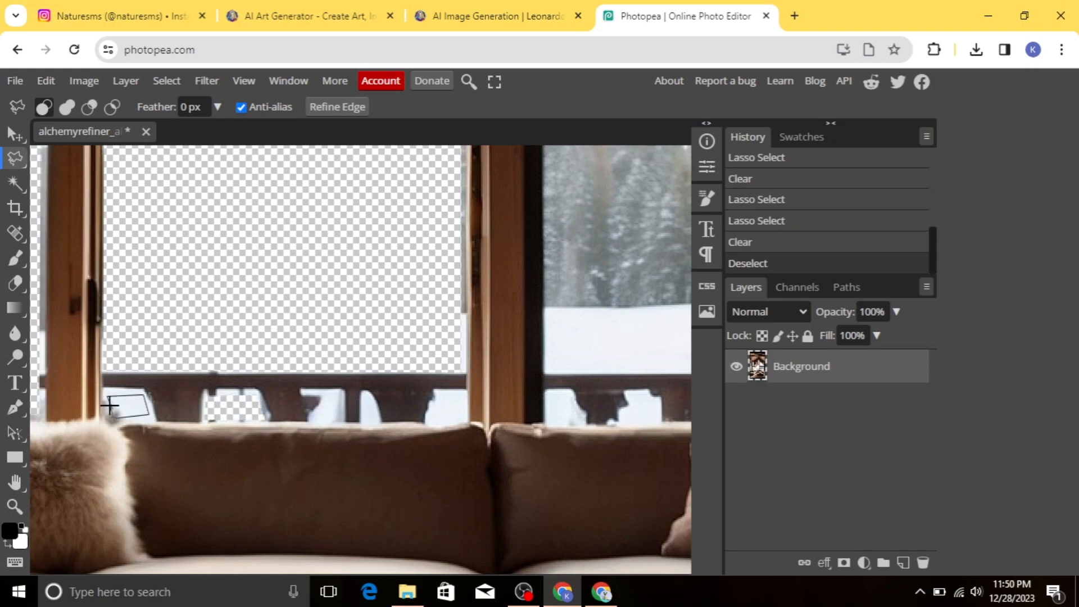
pyautogui.press('Delete')
pyautogui.scroll(-3, 470, 365)
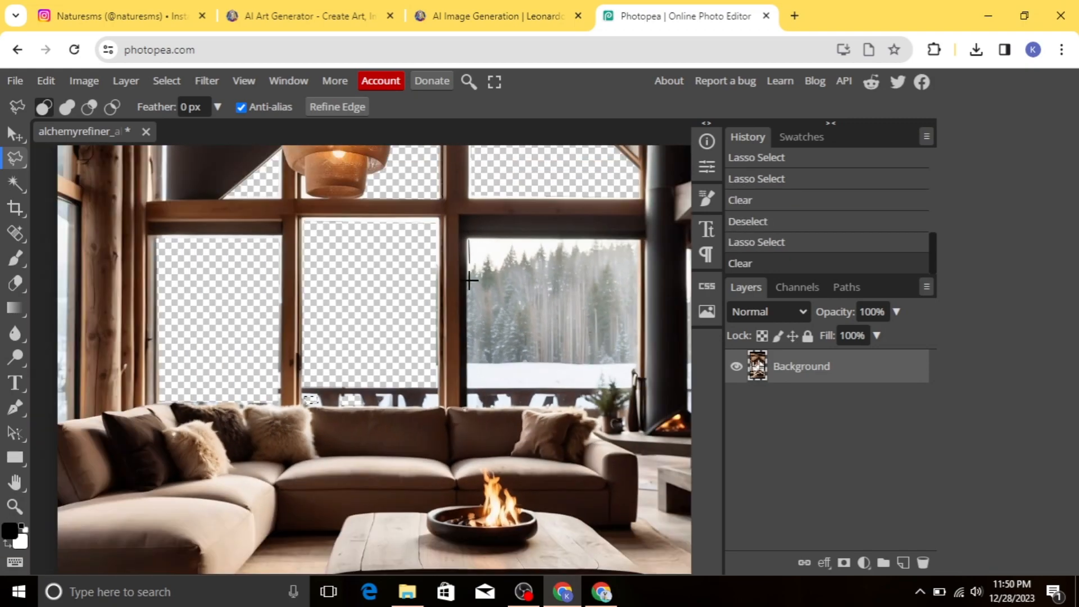
pyautogui.scroll(5, 469, 384)
pyautogui.click(471, 385)
pyautogui.scroll(-5, 638, 389)
pyautogui.scroll(4, 587, 388)
pyautogui.scroll(-4, 587, 387)
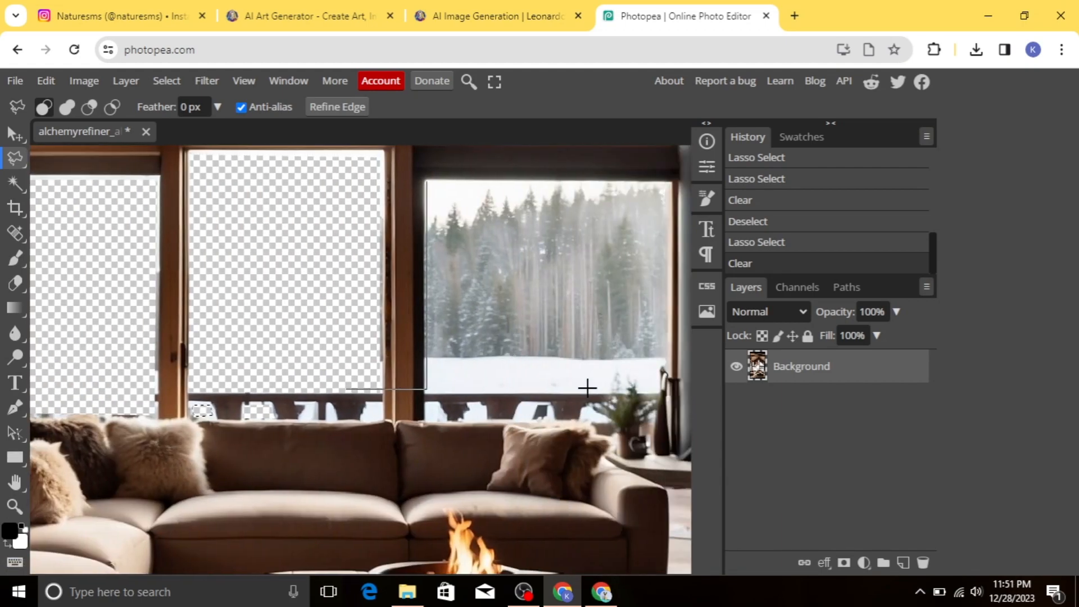
pyautogui.hotkey('ctrl', 'z')
# Outline the lower-right window pane above the railing, stepping around the vase, and delete its contents.
pyautogui.click(425, 181)
pyautogui.click(659, 387)
pyautogui.click(660, 367)
pyautogui.click(672, 365)
pyautogui.click(669, 188)
pyautogui.click(426, 181)
pyautogui.press('Delete')
pyautogui.scroll(-4, 561, 366)
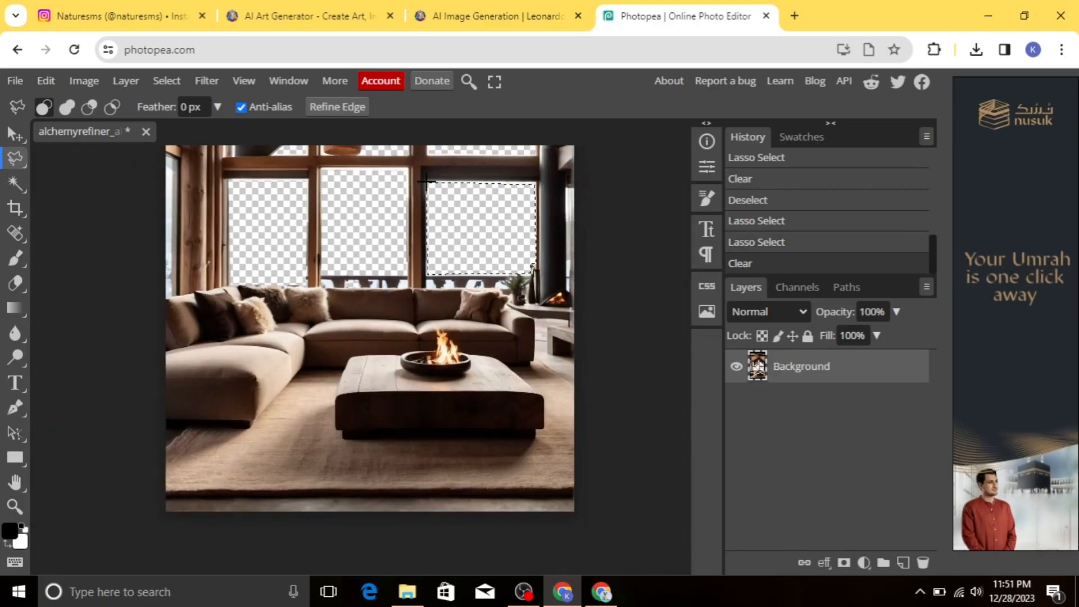
pyautogui.scroll(4, 571, 414)
pyautogui.scroll(-4, 543, 332)
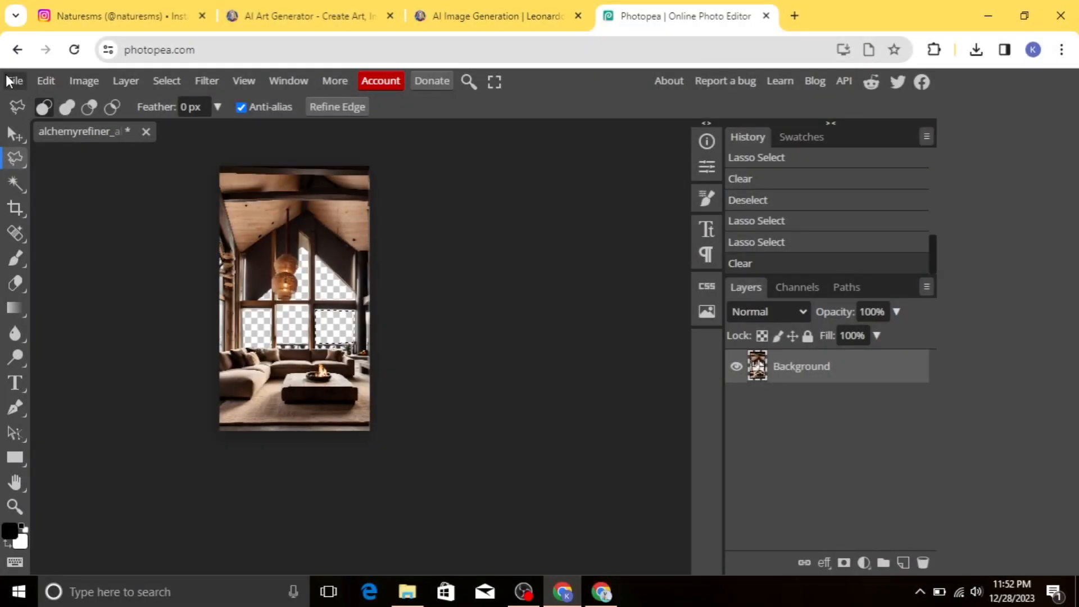
# Export the room image with the cut-out windows as a PNG.
pyautogui.click(11, 81)
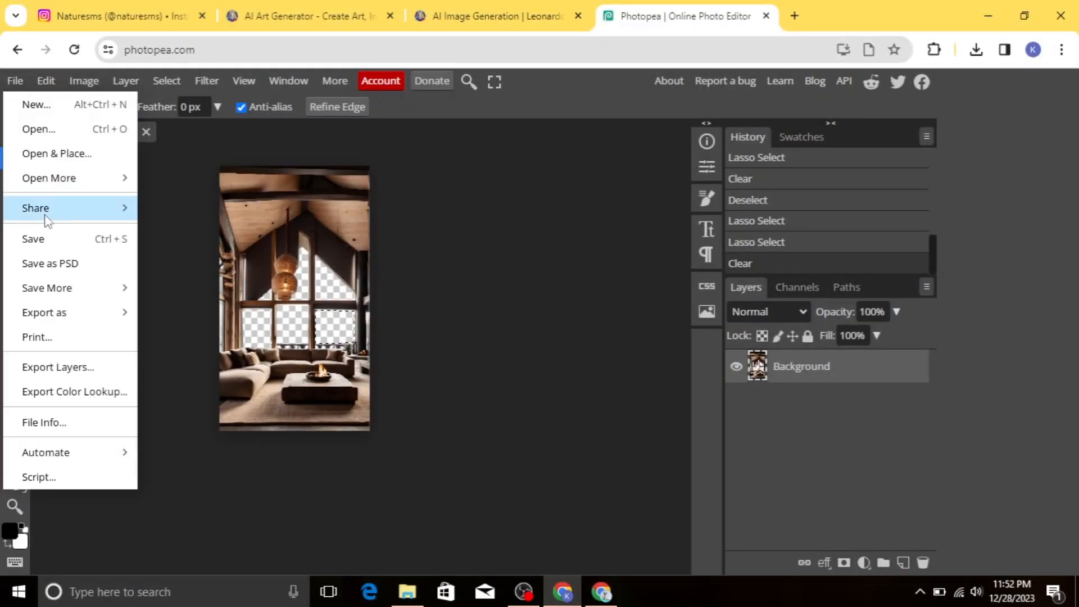
pyautogui.moveTo(96, 313)
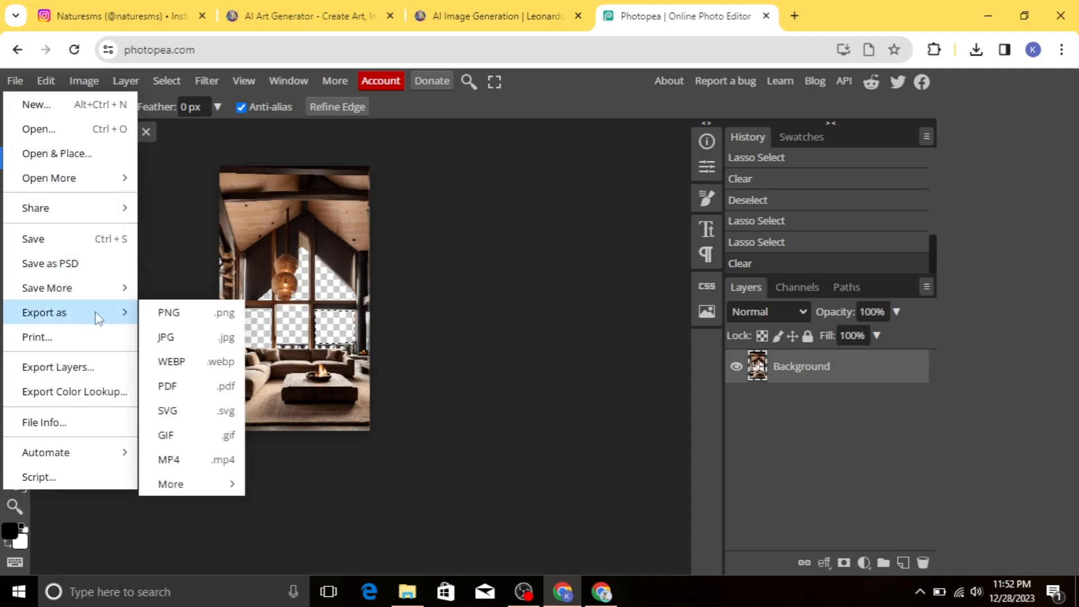
pyautogui.click(166, 314)
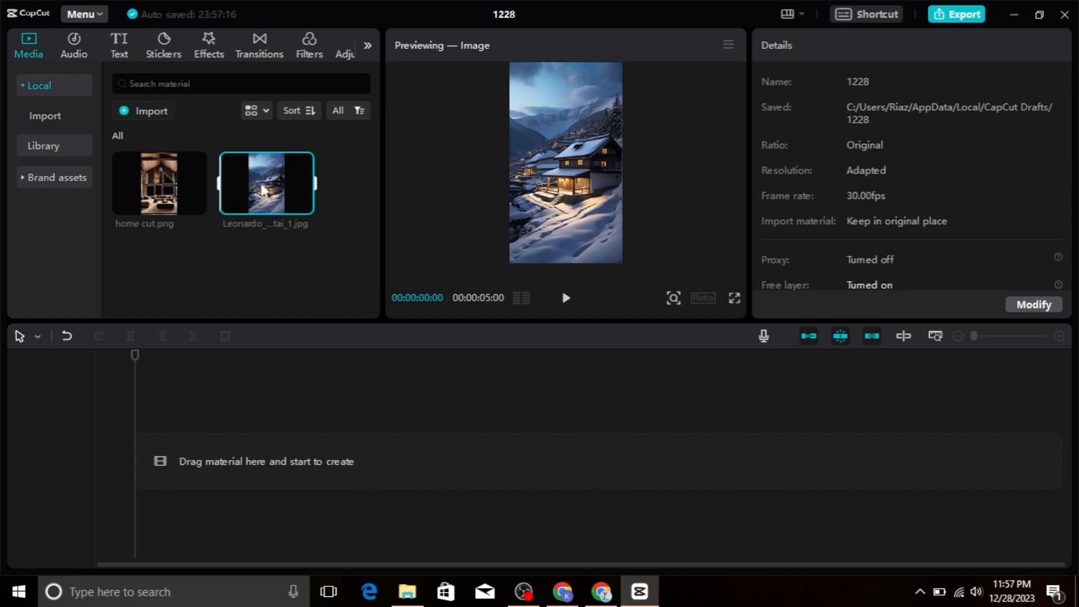
# Switch to CapCut, place the snowy night image on the main track and layer home cut.png on a track above it.
pyautogui.moveTo(307, 206); pyautogui.dragTo(163, 409)
pyautogui.moveTo(159, 184); pyautogui.dragTo(141, 403)
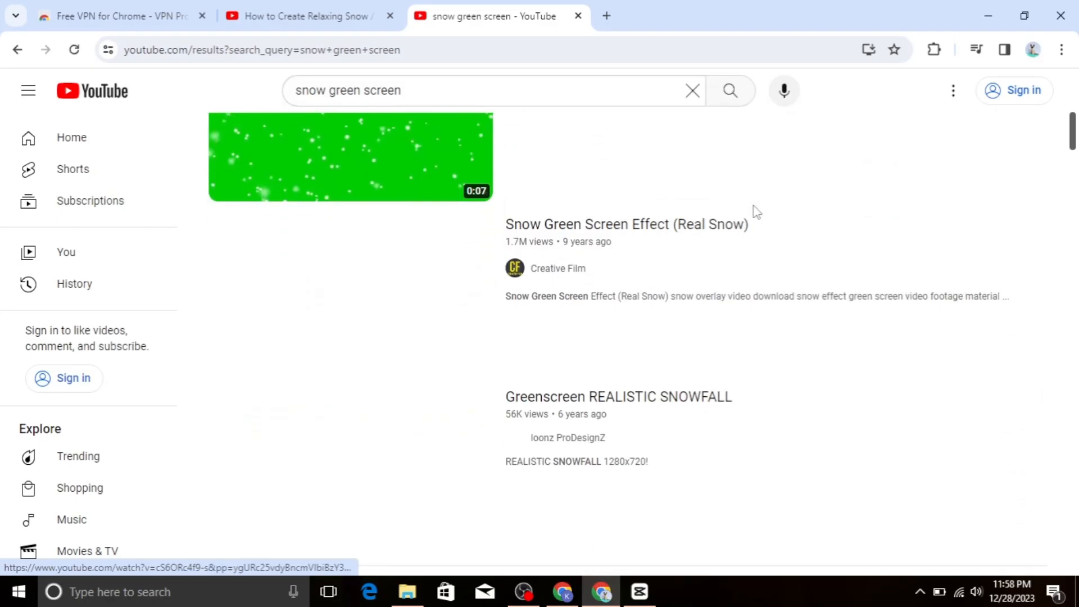
# Switch to the YouTube results for snow green screen, look through them and open the "Snow fall green screen" video.
pyautogui.scroll(-2, 754, 209)
pyautogui.scroll(3, 754, 209)
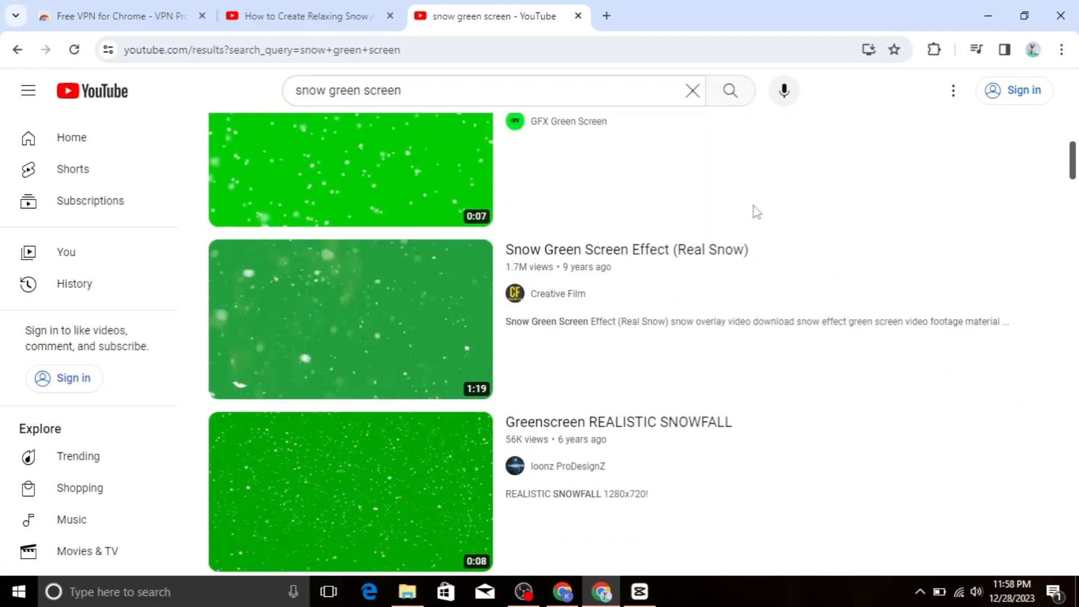
pyautogui.scroll(-2, 754, 209)
pyautogui.scroll(3, 753, 210)
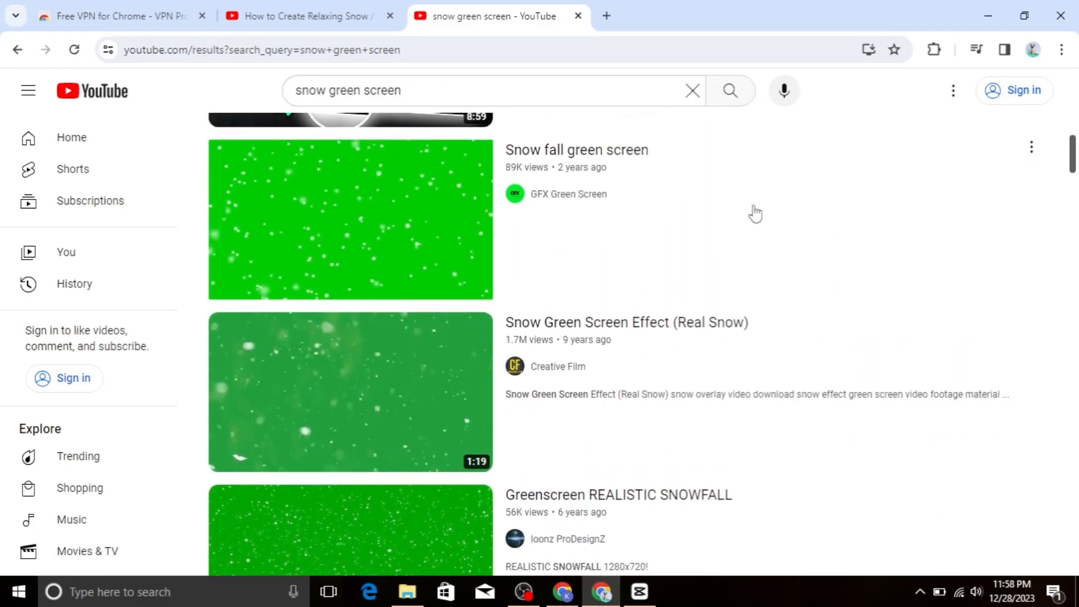
pyautogui.click(420, 240)
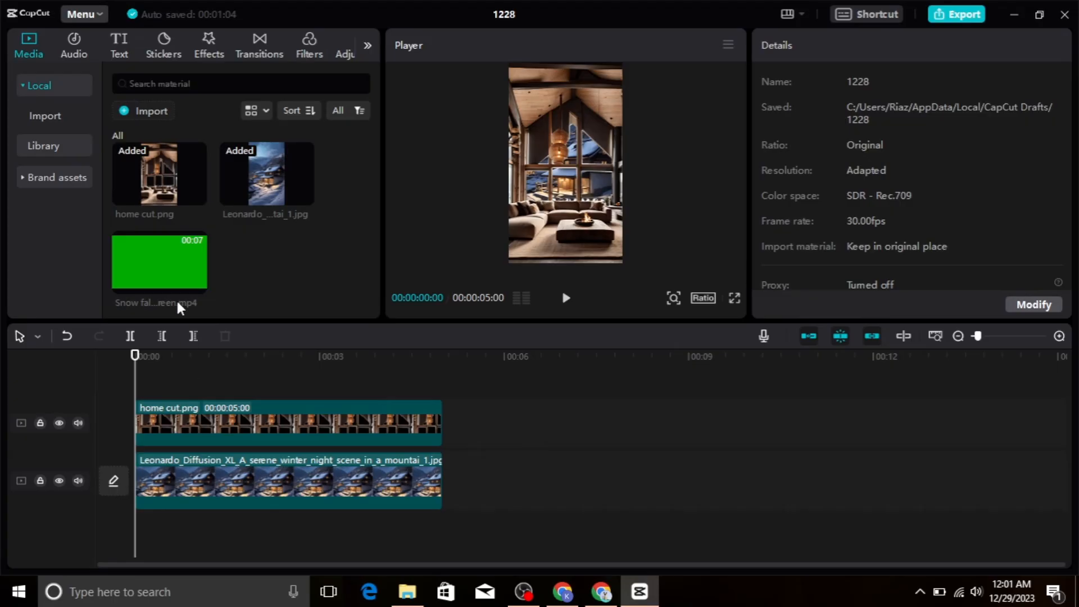
# In CapCut, insert the Snow fall green screen clip between the room and night-scene layers and enlarge it to cover the windows.
pyautogui.moveTo(158, 261)
pyautogui.moveTo(158, 261); pyautogui.dragTo(187, 462)
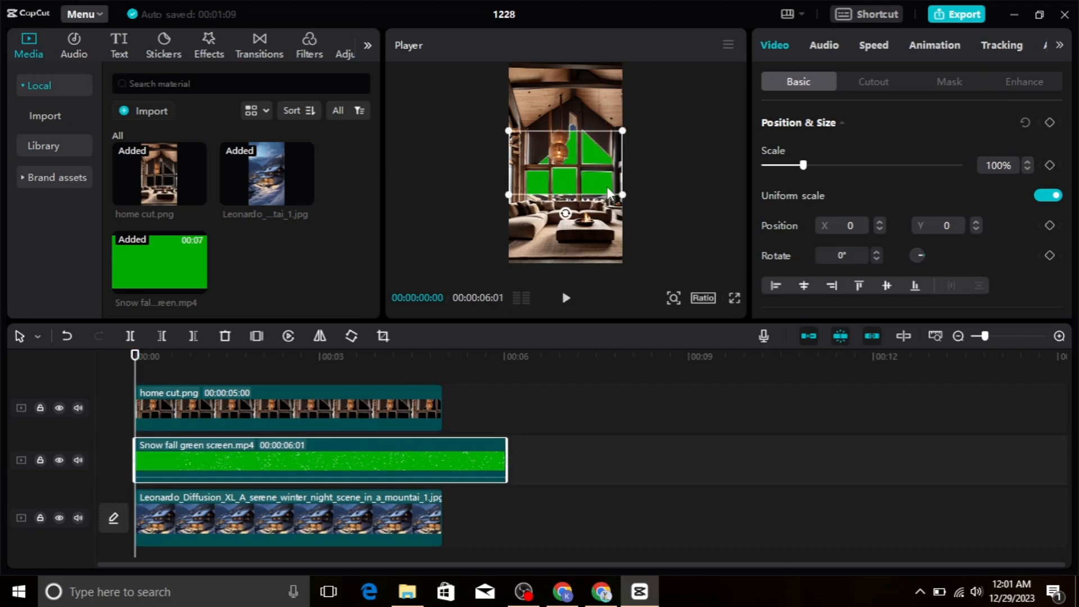
pyautogui.moveTo(622, 193); pyautogui.dragTo(635, 201)
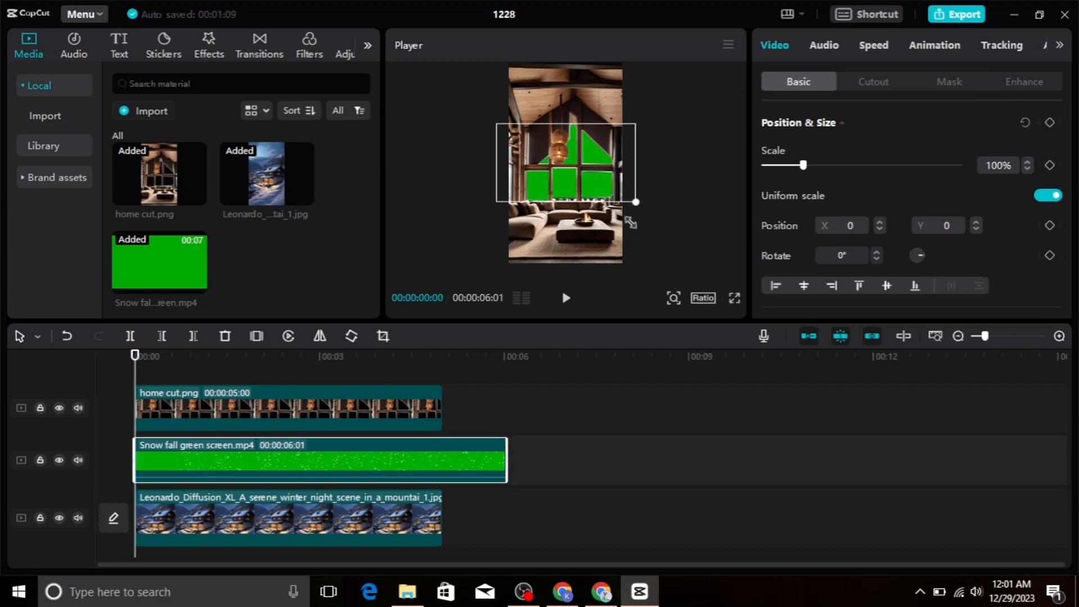
# Key out the snowfall footage's green with Chroma key, sampling the green visible in the windows, and adjust the key strength.
pyautogui.click(184, 407)
pyautogui.click(885, 89)
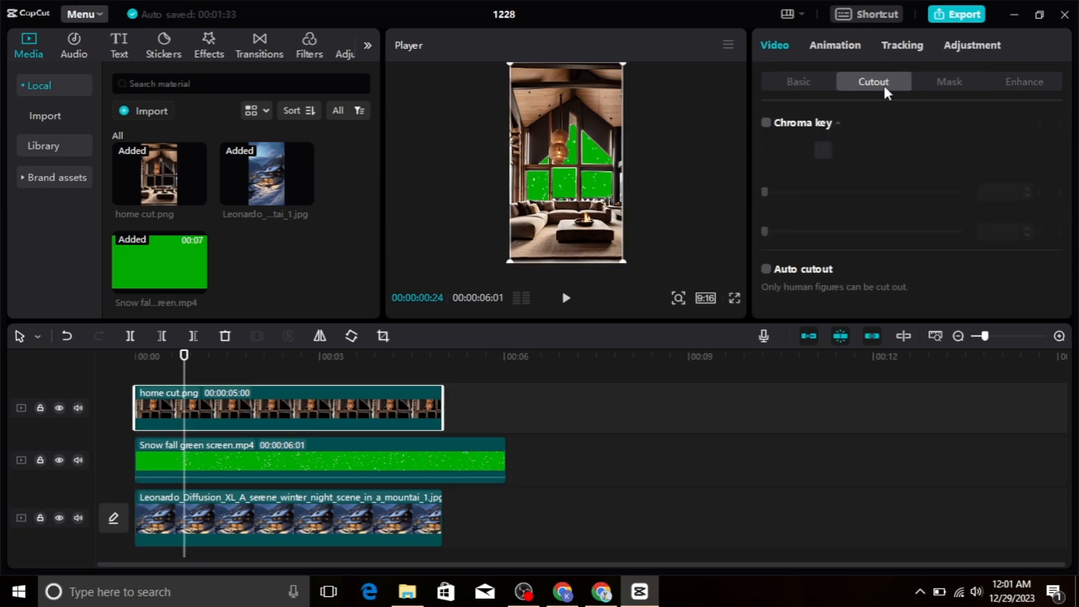
pyautogui.click(765, 124)
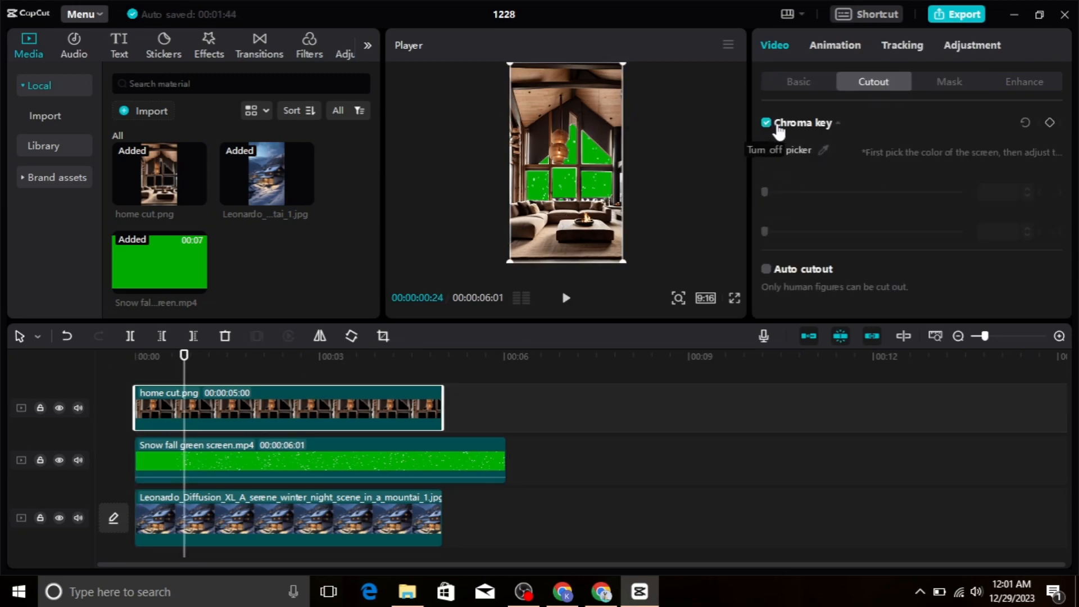
pyautogui.click(824, 151)
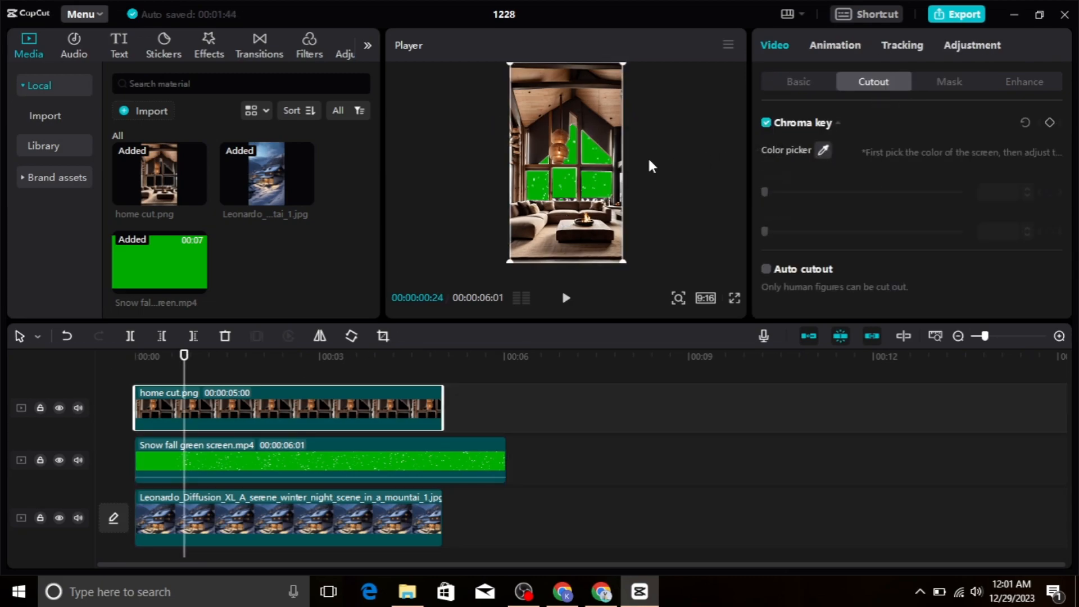
pyautogui.click(605, 183)
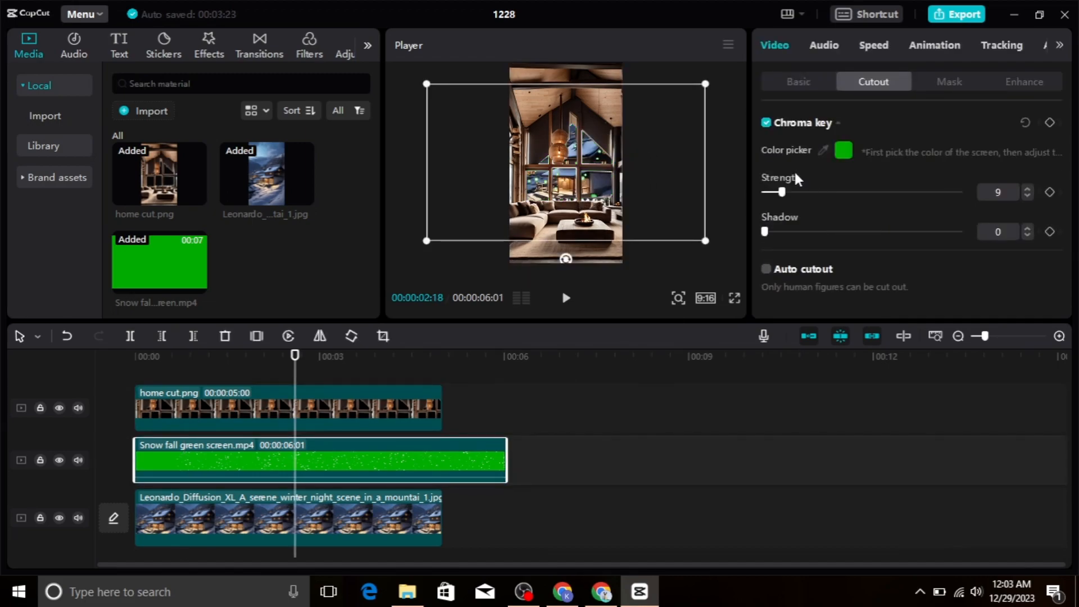
pyautogui.moveTo(770, 198); pyautogui.dragTo(789, 216)
# Set the snowfall clip's saturation to -50 and brightness to 50, and check the scene in the full-screen preview.
pyautogui.click(990, 56)
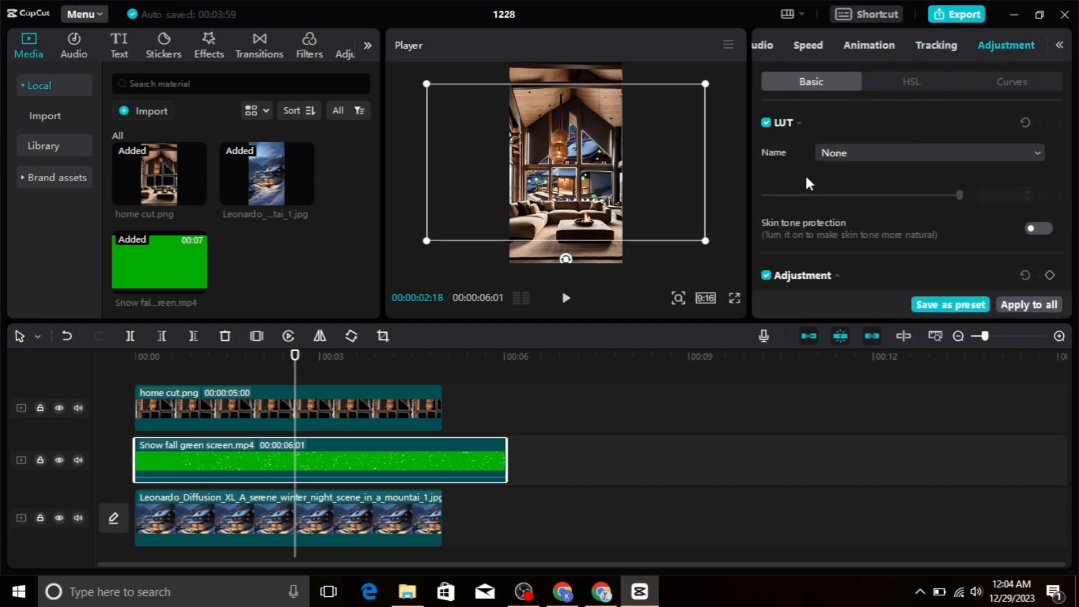
pyautogui.scroll(-10, 922, 220)
pyautogui.scroll(10, 876, 220)
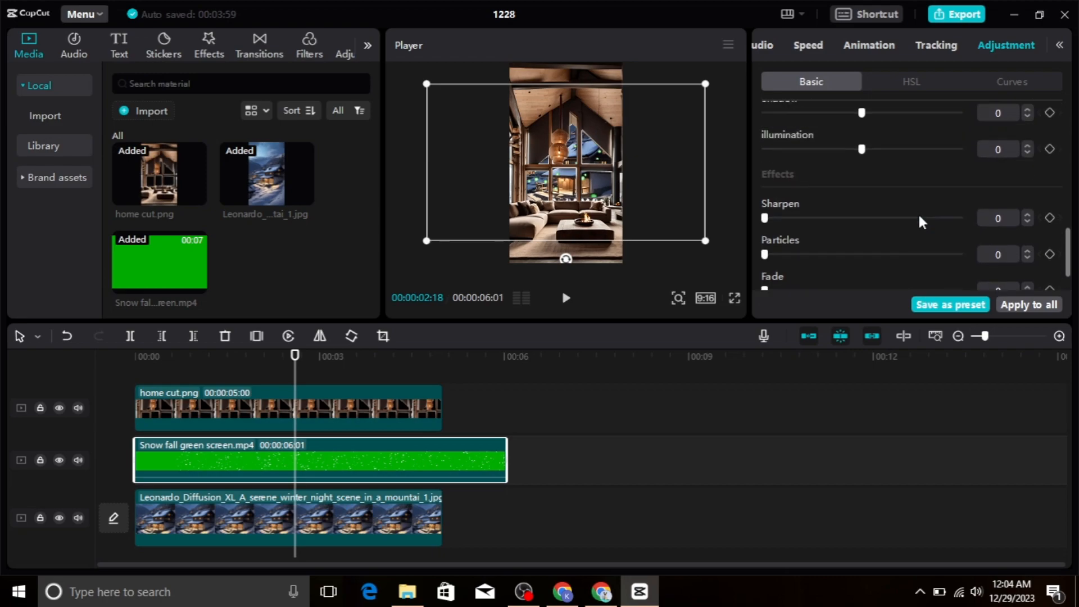
pyautogui.scroll(-4, 832, 220)
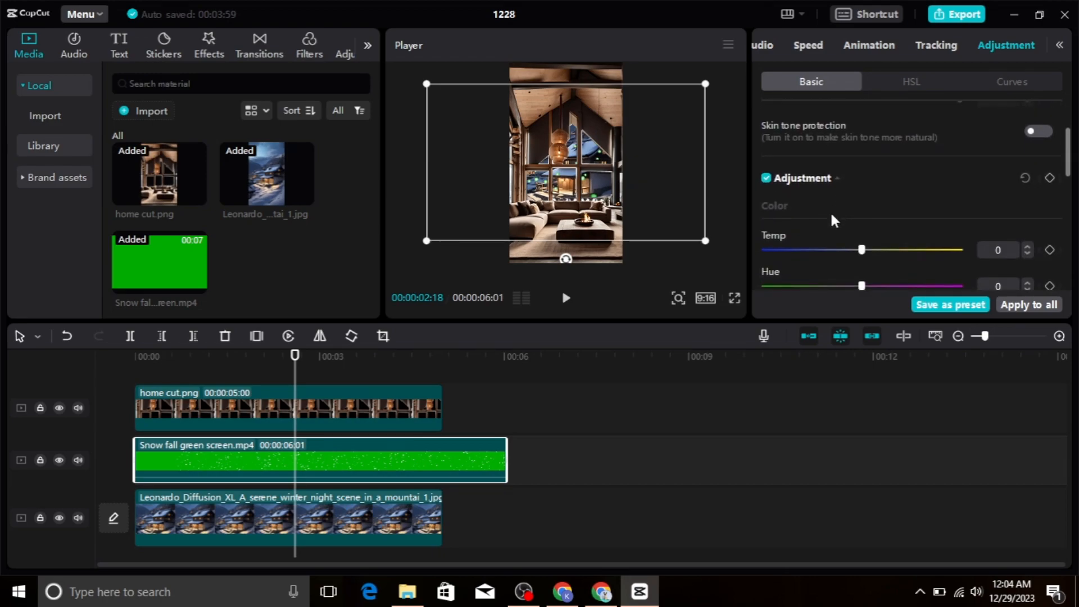
pyautogui.scroll(-1, 833, 220)
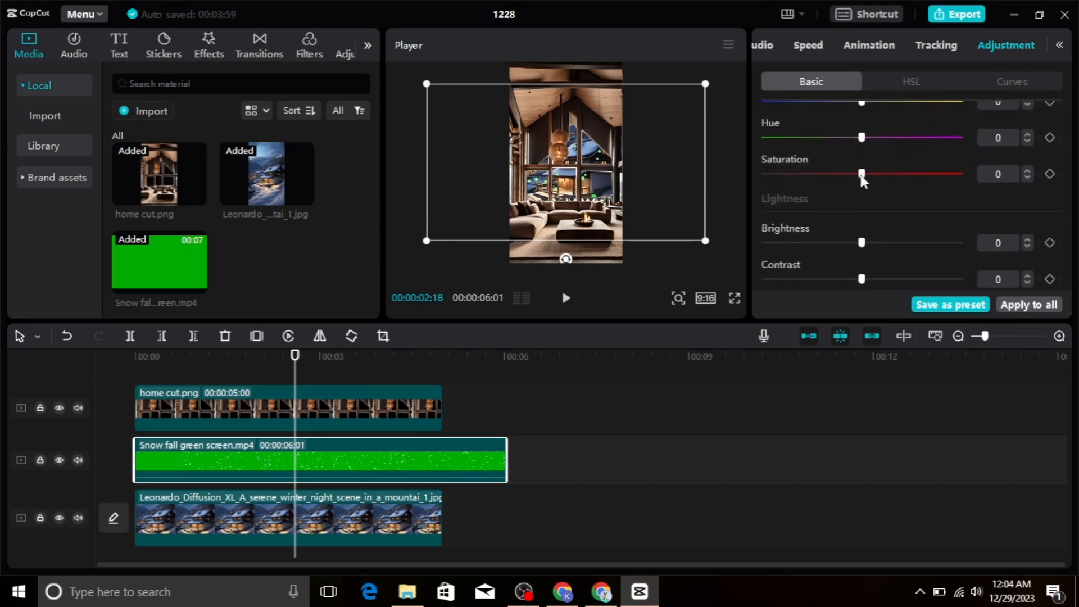
pyautogui.moveTo(861, 174); pyautogui.dragTo(763, 193)
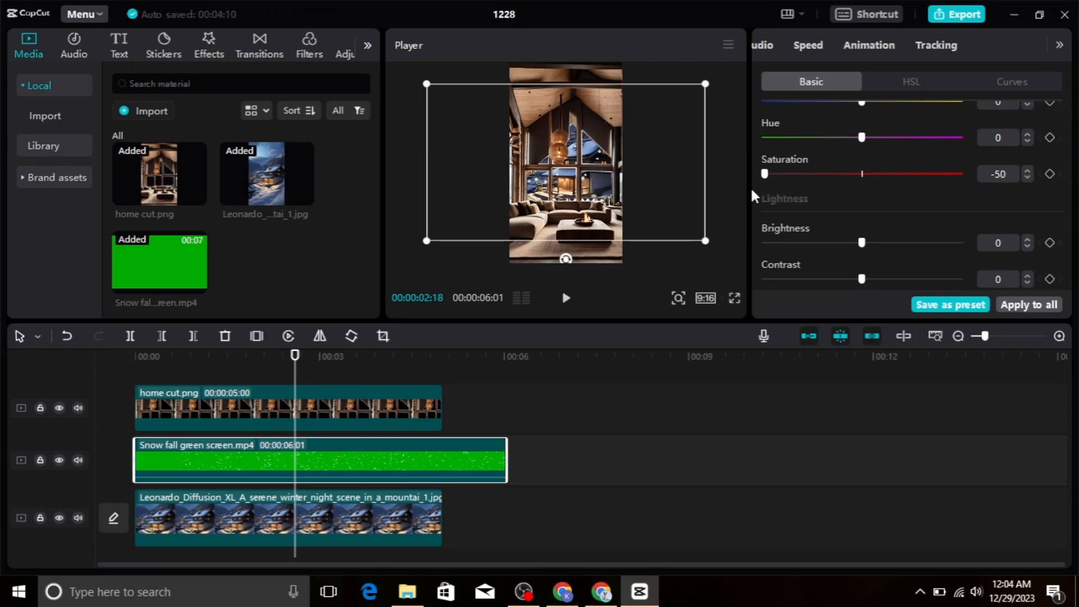
pyautogui.moveTo(865, 245); pyautogui.dragTo(1014, 264)
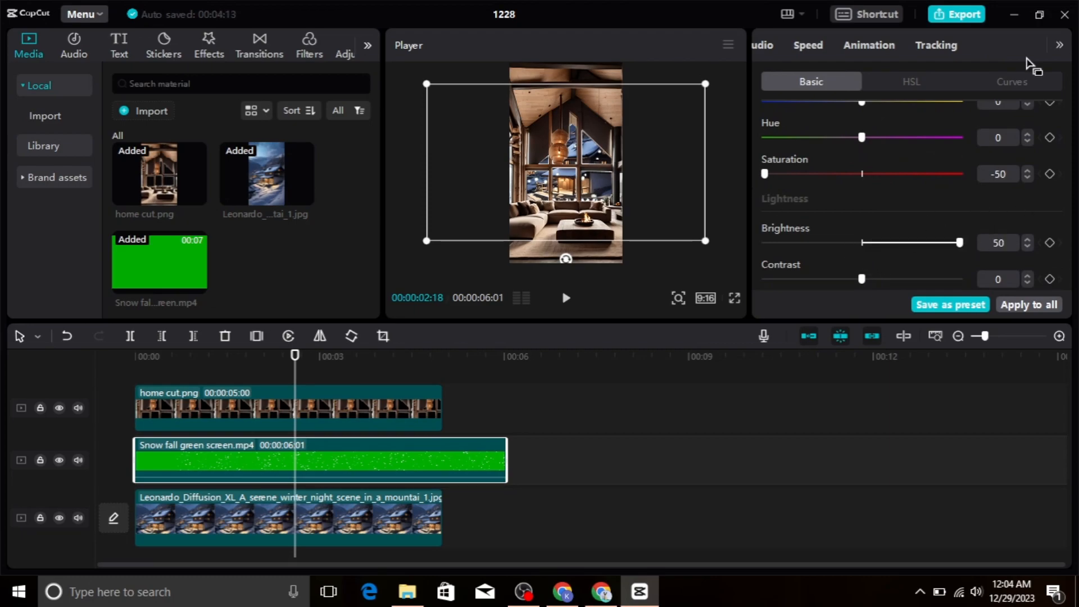
pyautogui.click(734, 299)
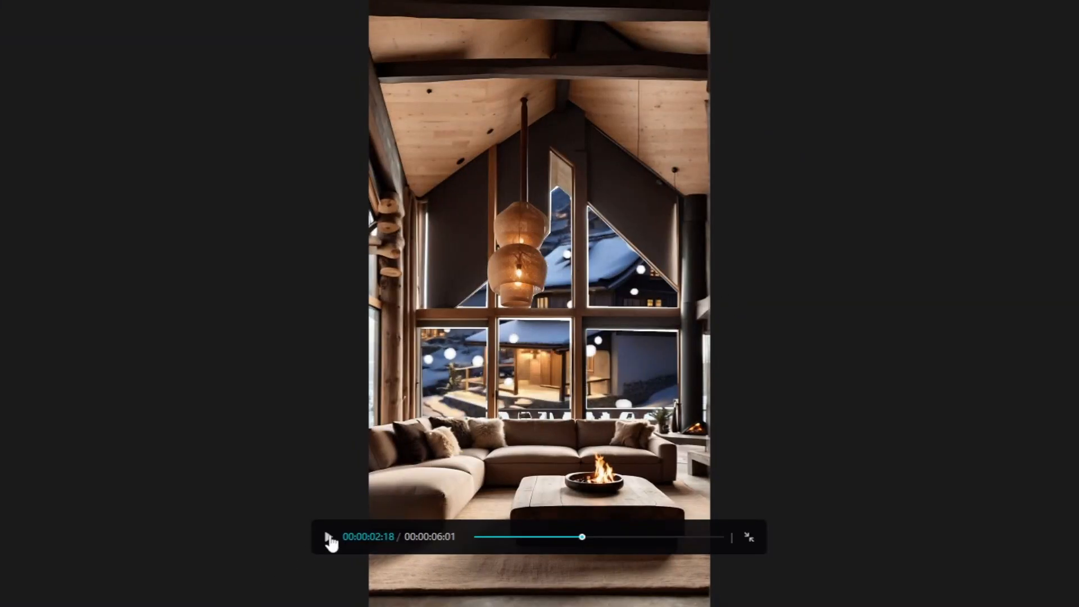
pyautogui.press('Escape')
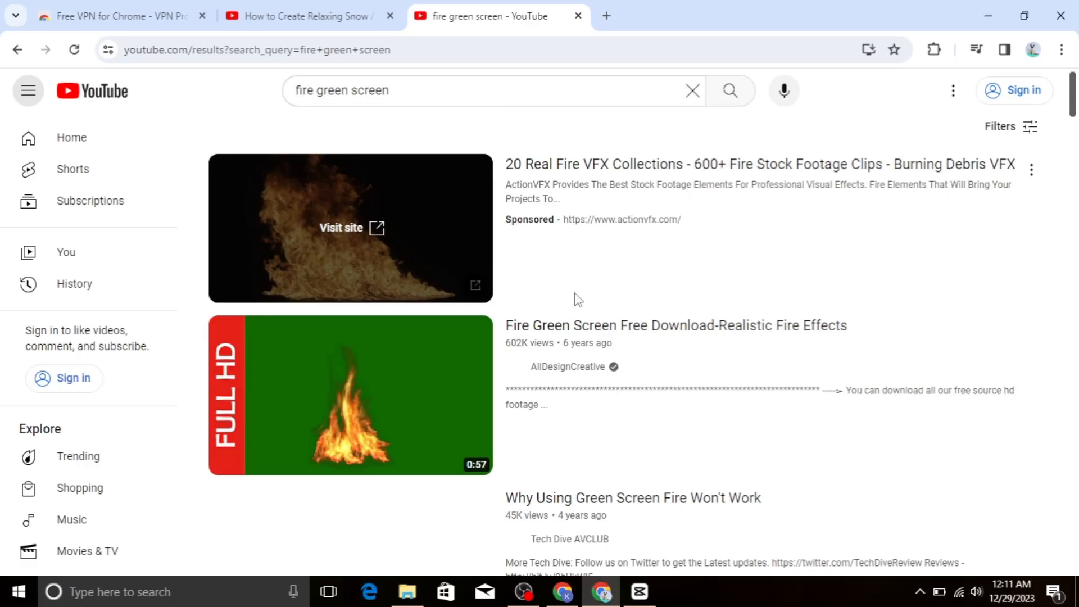
# Switch to the YouTube results for fire green screen and look through them for a suitable flame clip.
pyautogui.scroll(-4, 578, 300)
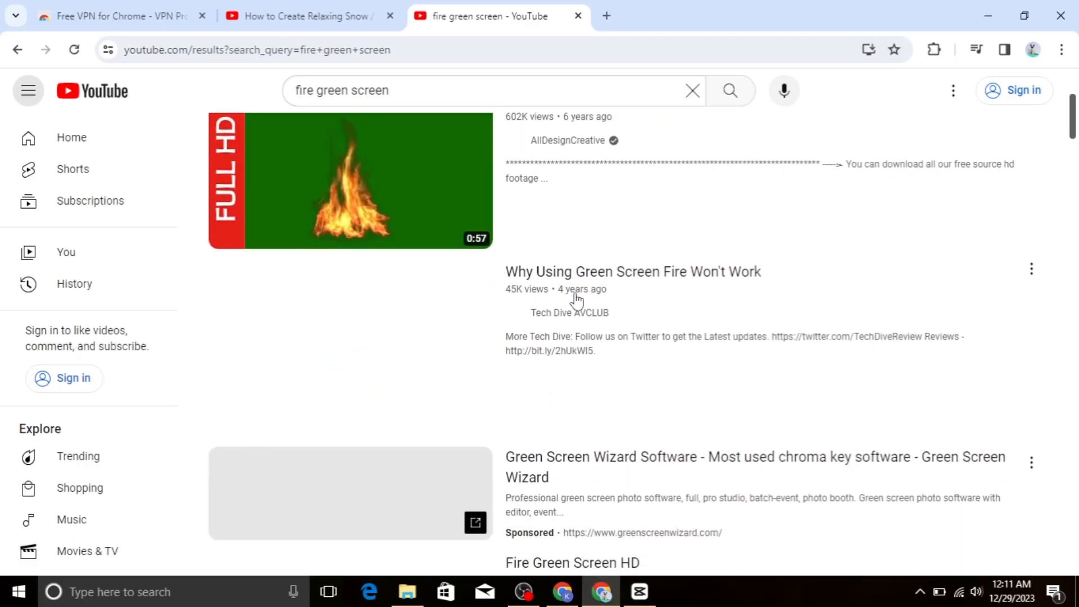
pyautogui.scroll(2, 573, 302)
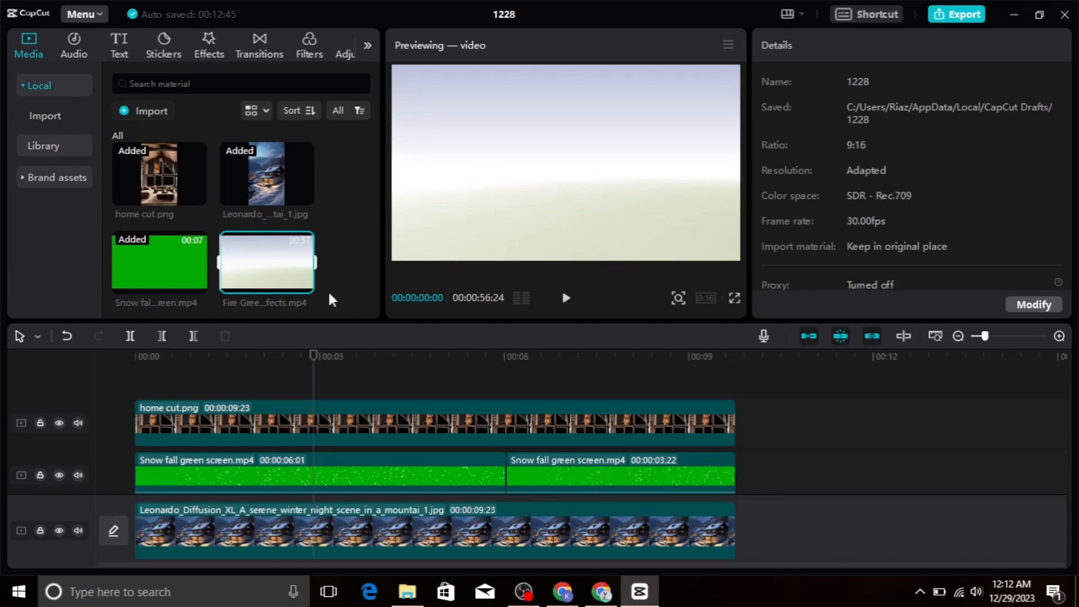
# In CapCut, select all the clips on the timeline and combine them into one compound clip.
pyautogui.moveTo(782, 386); pyautogui.dragTo(426, 466)
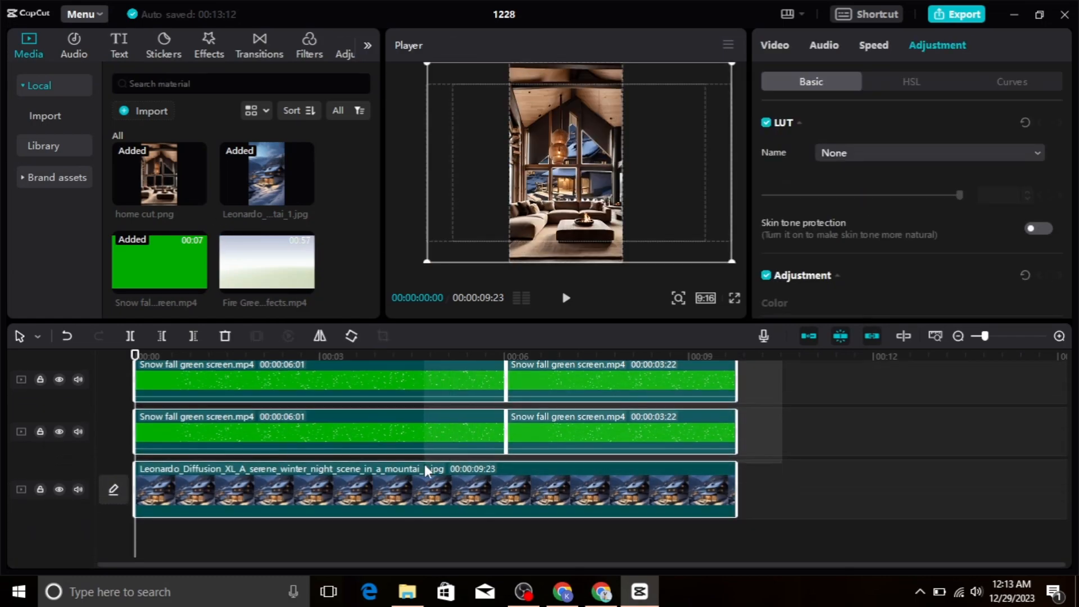
pyautogui.rightClick(426, 466)
pyautogui.click(461, 333)
# Add the fire green screen clip above the compound clip, trim off its intro and Subscribe section, and align it to the timeline start.
pyautogui.click(303, 284)
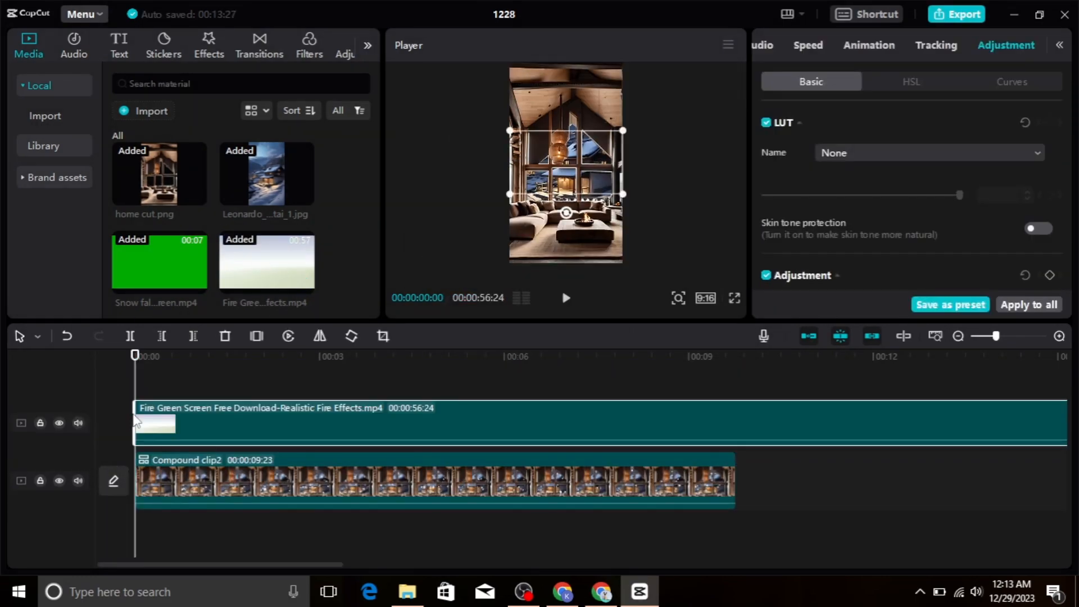
pyautogui.moveTo(132, 422); pyautogui.dragTo(758, 427)
pyautogui.moveTo(882, 438); pyautogui.dragTo(120, 430)
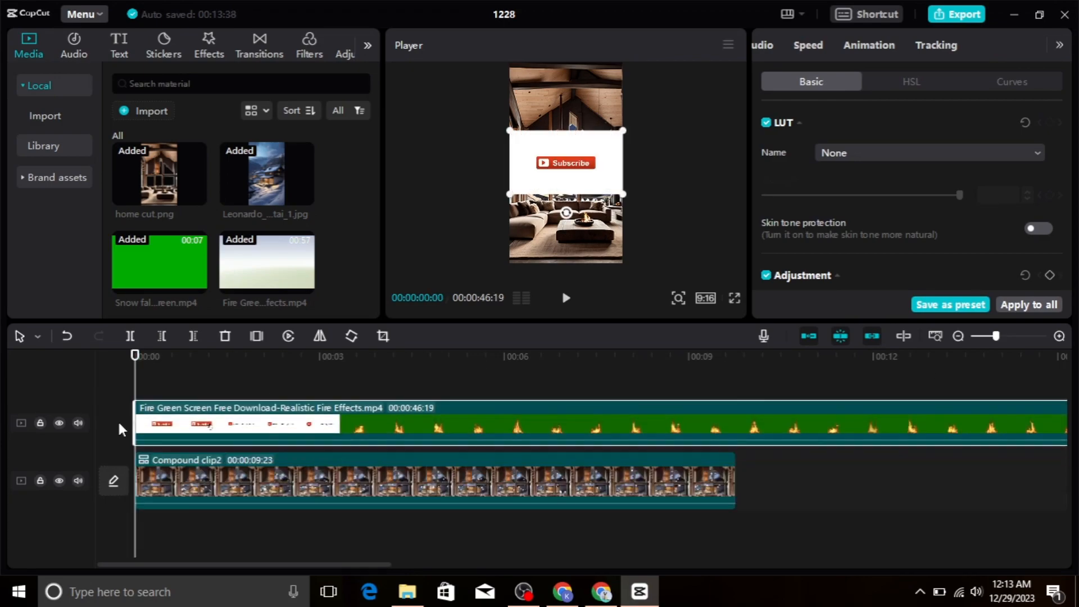
pyautogui.moveTo(228, 417); pyautogui.dragTo(430, 418)
pyautogui.moveTo(488, 421); pyautogui.dragTo(191, 420)
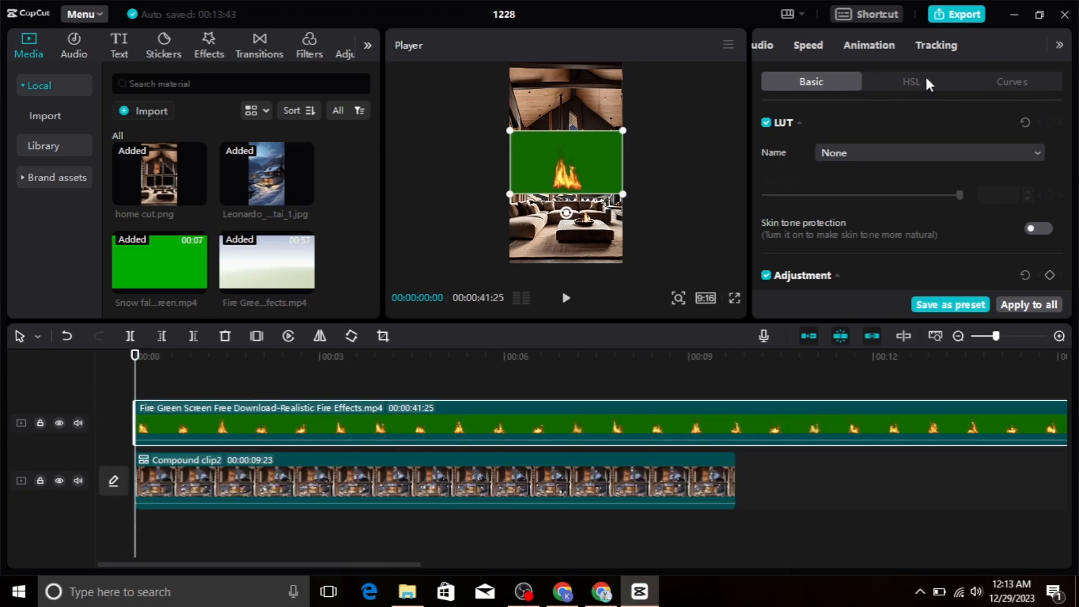
# Key out the fire clip's green with Chroma key at strength 13 and fit the flames over the fire bowl on the table.
pyautogui.click(805, 52)
pyautogui.click(770, 49)
pyautogui.click(780, 46)
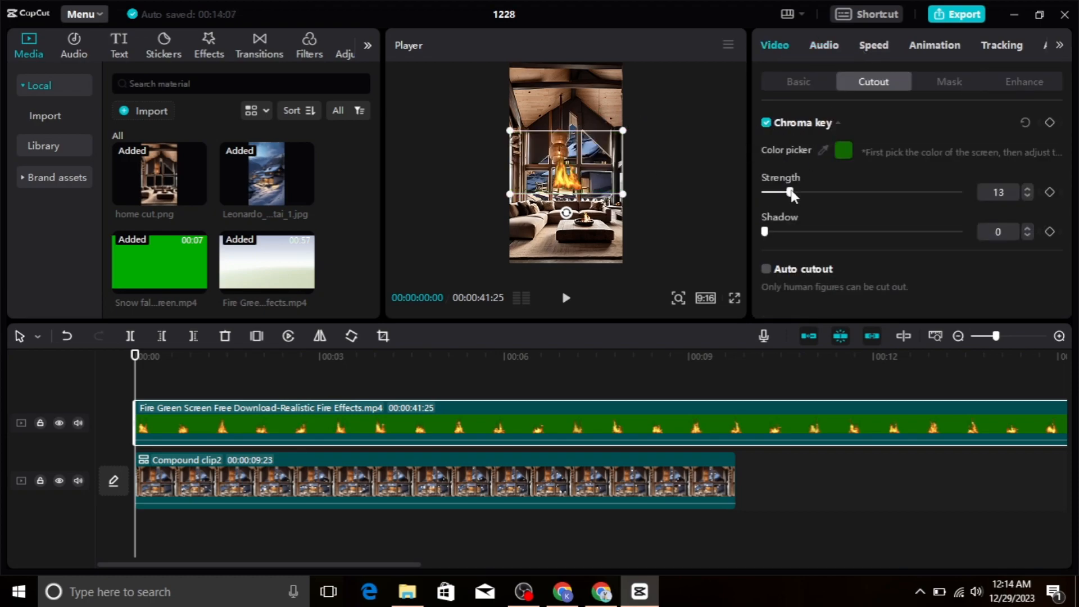
pyautogui.click(535, 312)
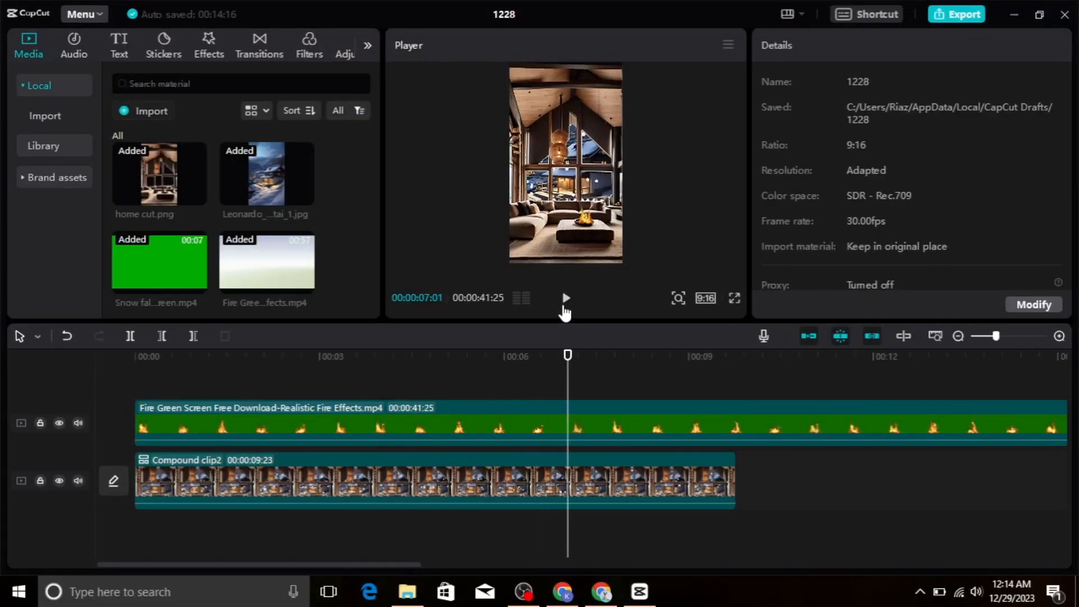
# Play the composite with the table fire from the beginning in the full-screen preview.
pyautogui.click(588, 218)
pyautogui.click(734, 299)
pyautogui.click(475, 537)
pyautogui.click(327, 538)
pyautogui.click(328, 539)
pyautogui.press('Escape')
# Cut the fire clip at the compound clip's end and delete the excess so both last 00:00:09:23.
pyautogui.moveTo(145, 363); pyautogui.dragTo(735, 356)
pyautogui.click(225, 336)
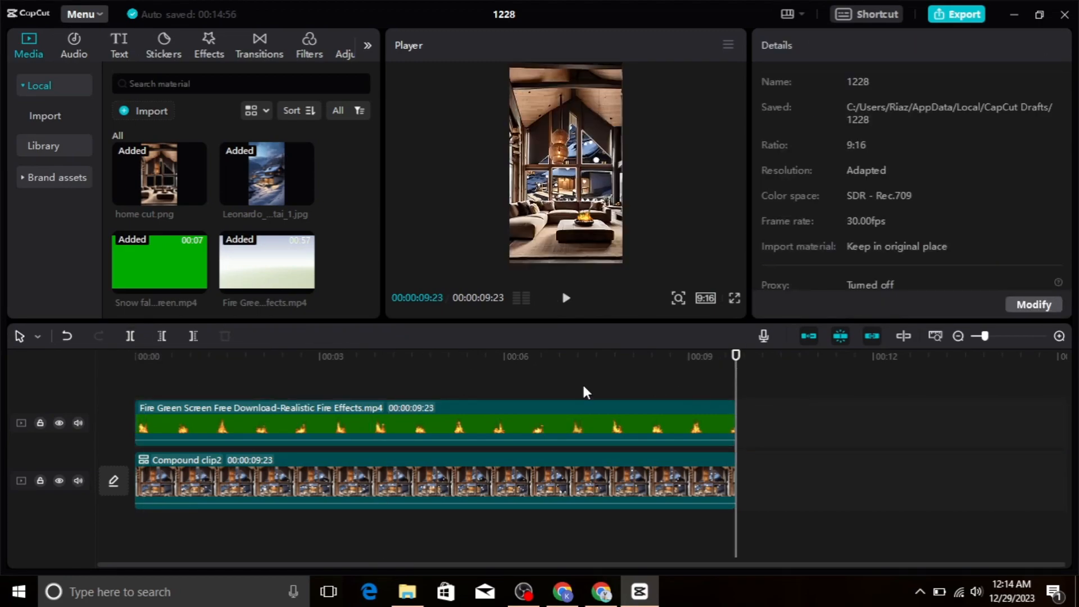
# Open the export dialog for the finished video and close it.
pyautogui.click(956, 14)
pyautogui.press('Escape')
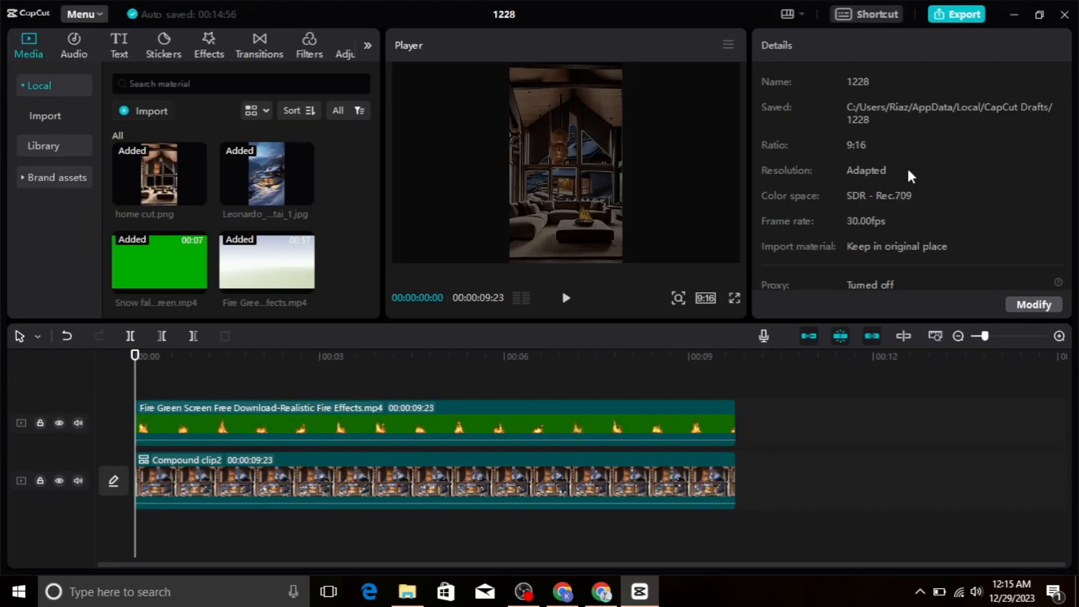